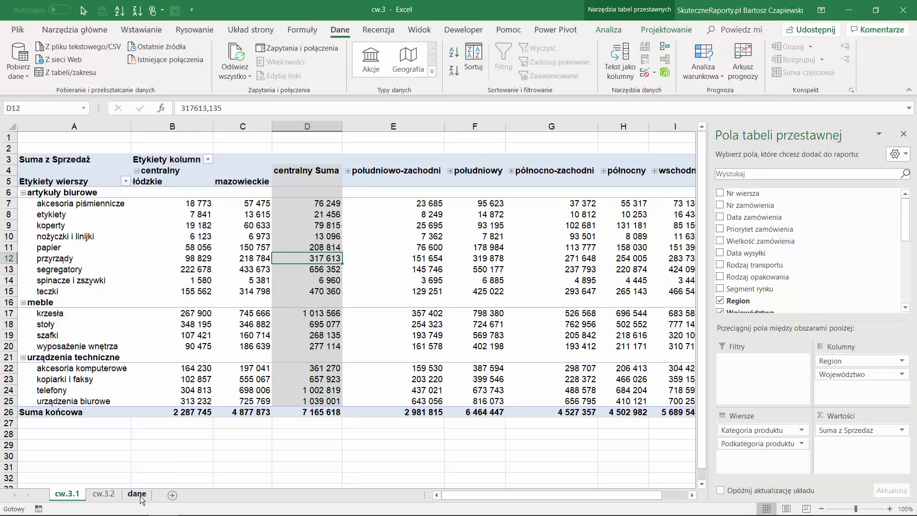
Go to the dane sheet and select a cell inside the orders data table
click(137, 494)
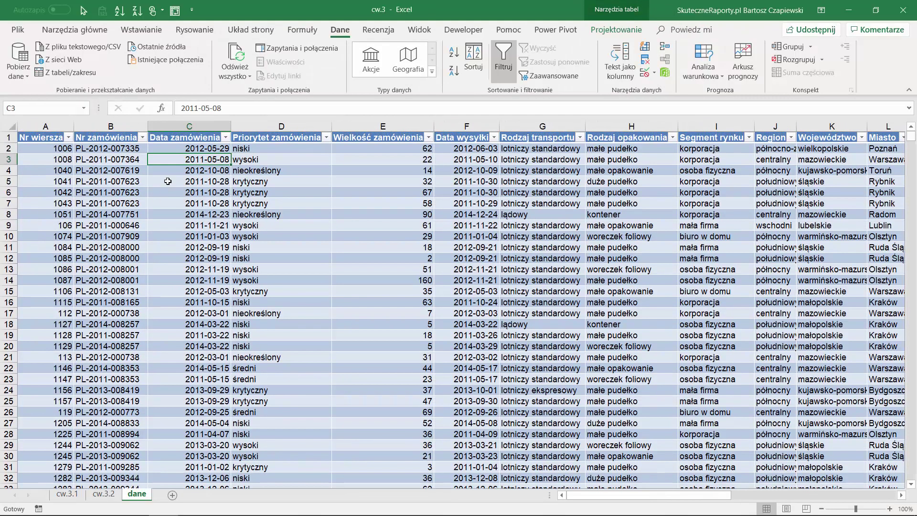
click(175, 170)
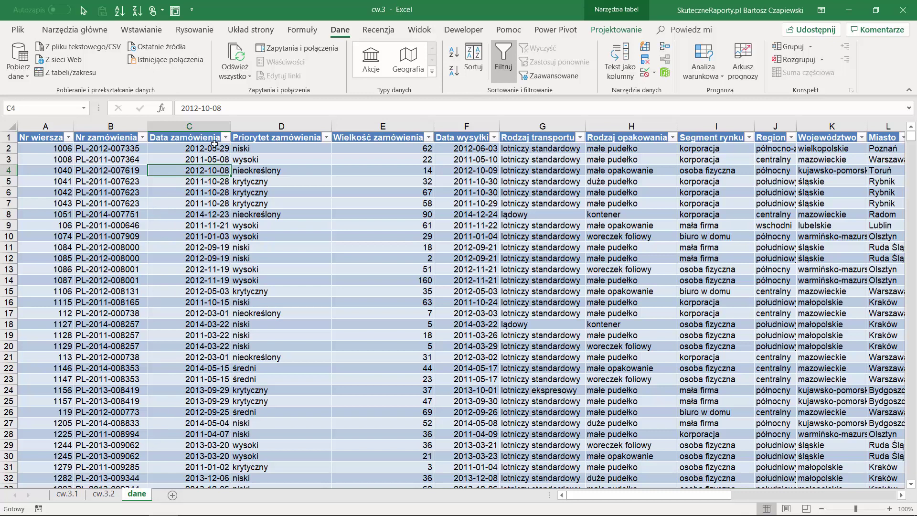
click(142, 30)
Insert a pivot on new sheet Arkusz2 summing Sprzedaż by Kategoria and Podkategoria produktu
click(33, 62)
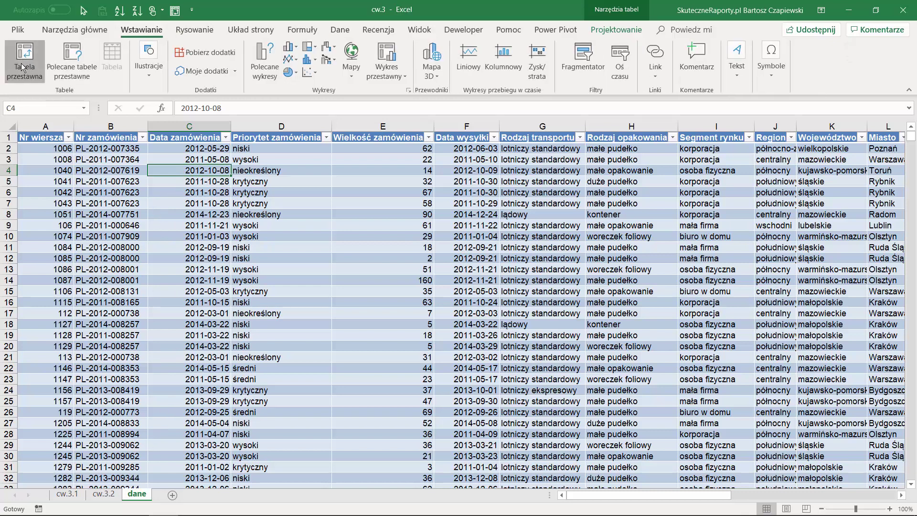
click(494, 360)
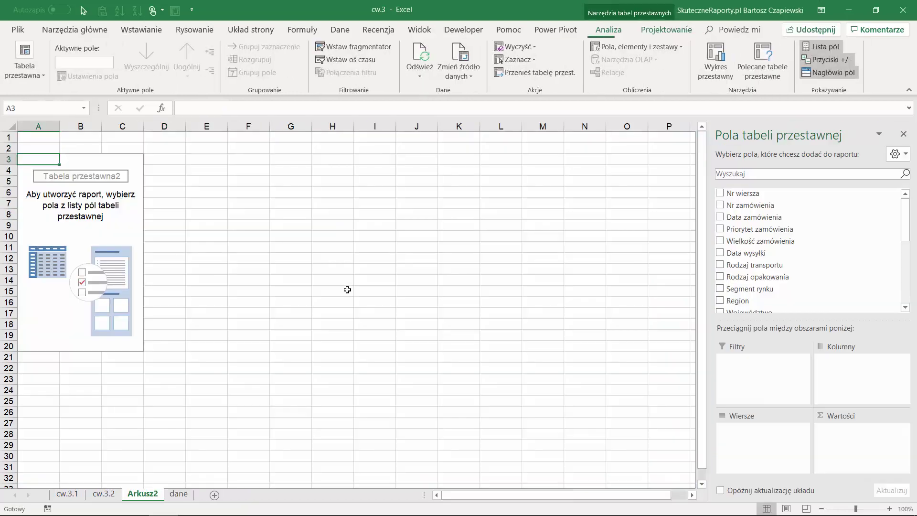
scroll(742, 282, down, 2)
scroll(742, 282, down, 3)
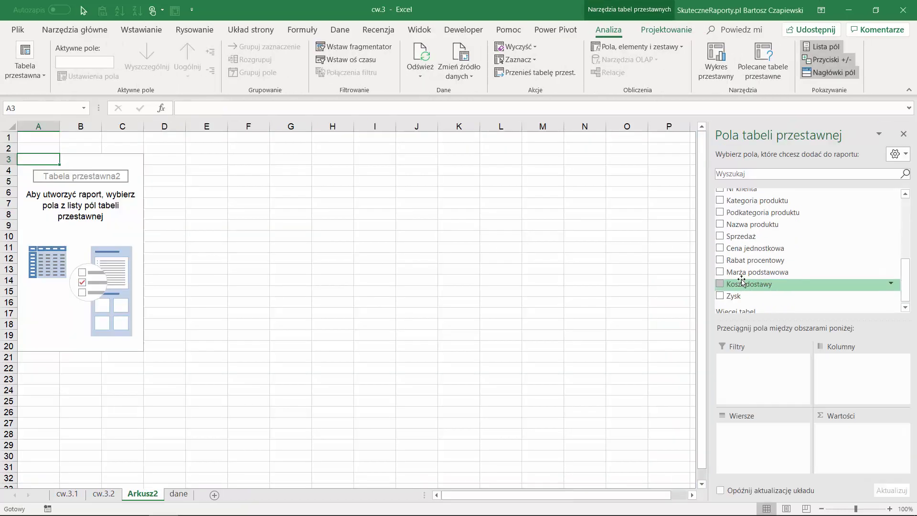
click(720, 231)
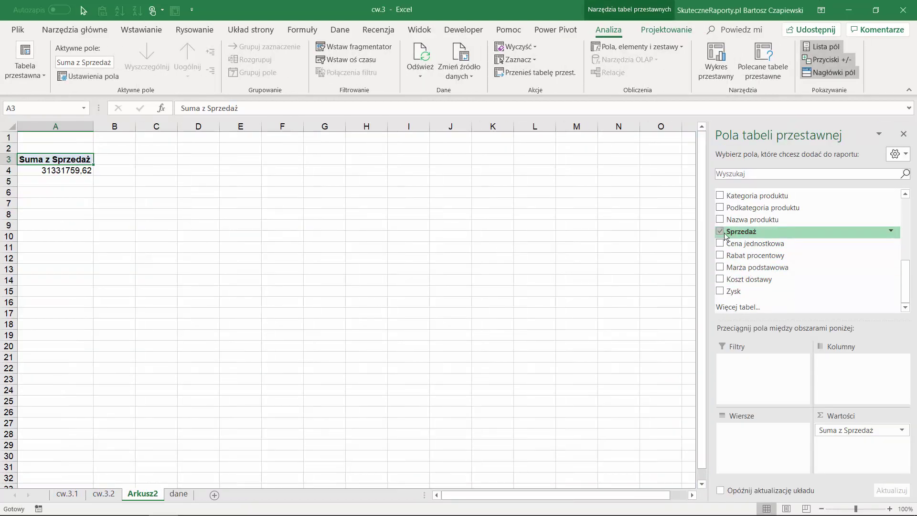
scroll(722, 232, up, 2)
click(720, 224)
click(720, 236)
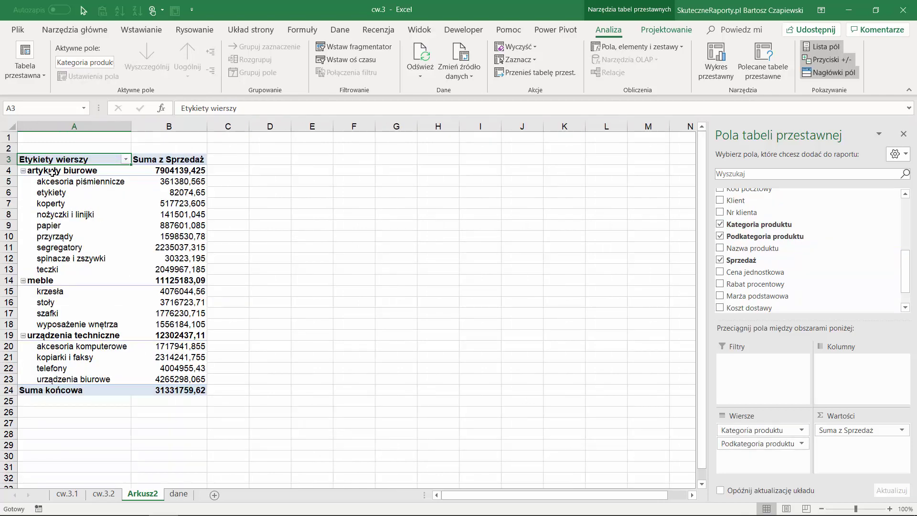
Collapse the artykuły biurowe, meble and urządzenia techniczne categories to show only their totals
click(24, 173)
click(23, 170)
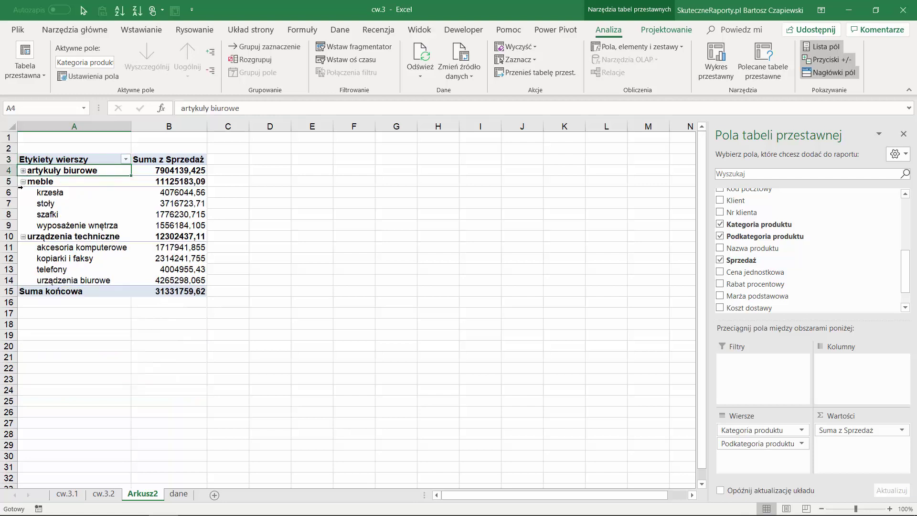
click(23, 182)
click(23, 192)
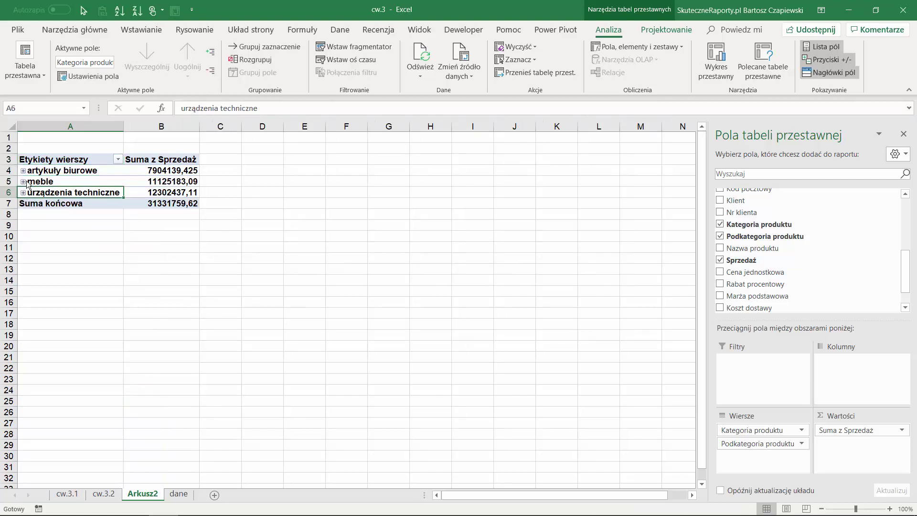
mouse_move(165, 171)
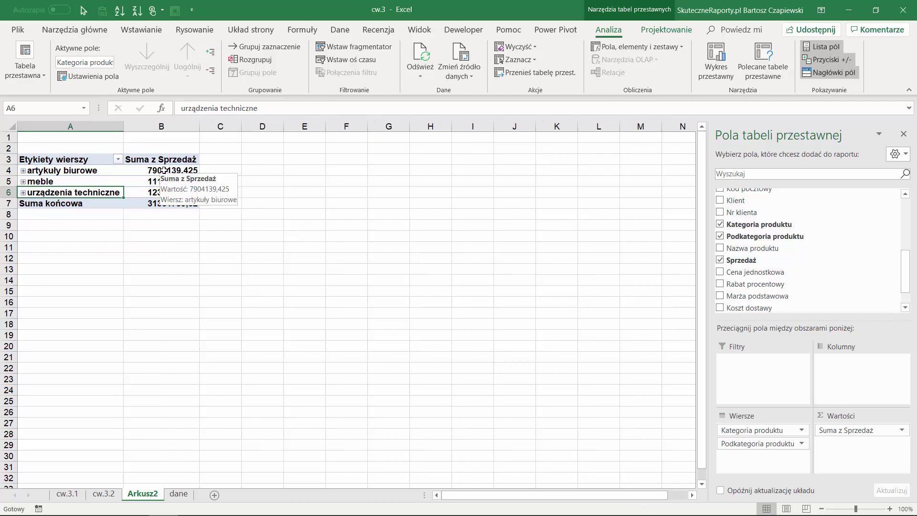
right_click(166, 171)
click(204, 207)
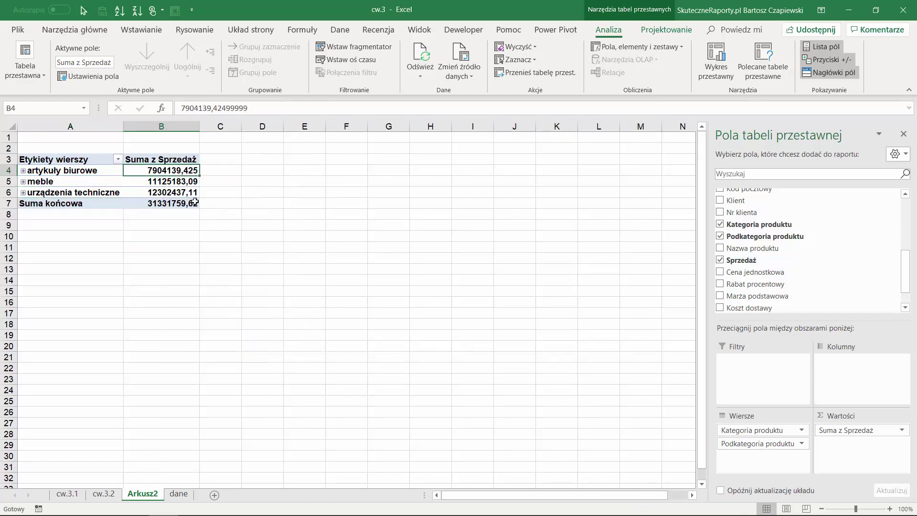
Format the sales values as Liczbowe with 0 decimals and a 1000 separator, e.g. 7 904 139
click(75, 119)
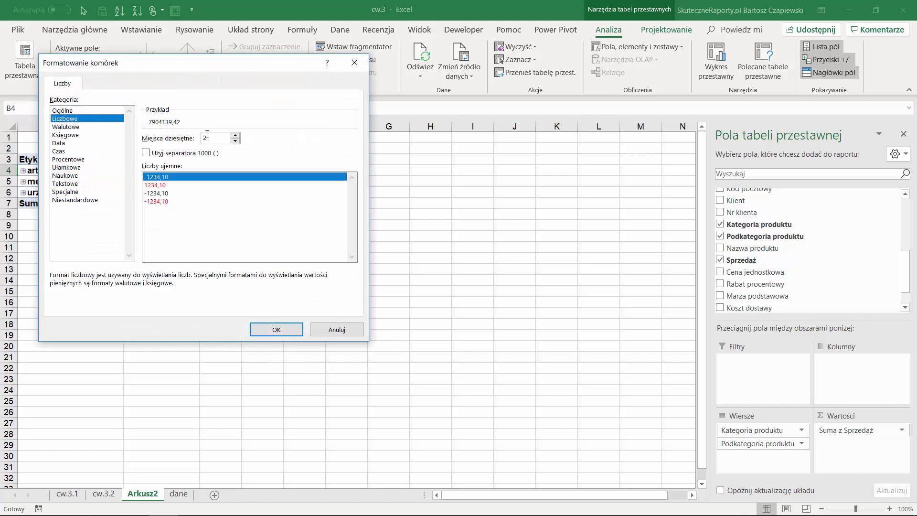
click(146, 153)
click(235, 141)
click(236, 140)
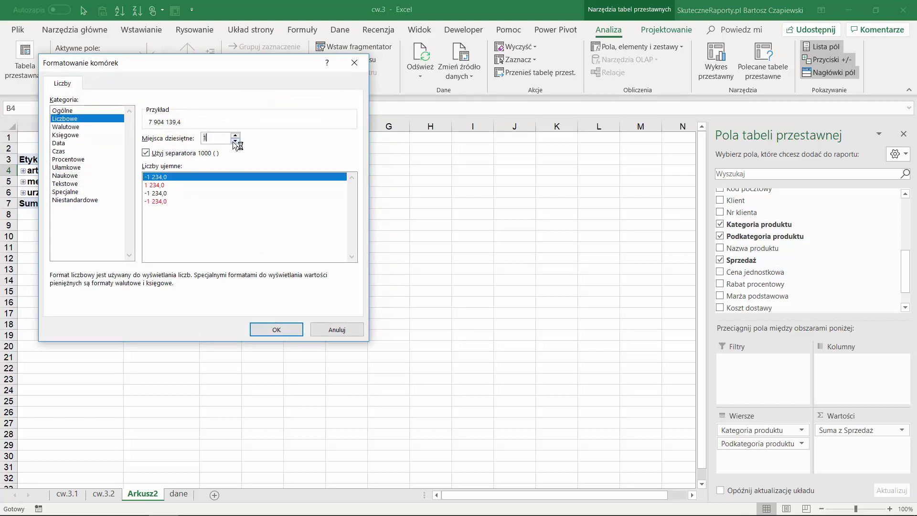
click(280, 329)
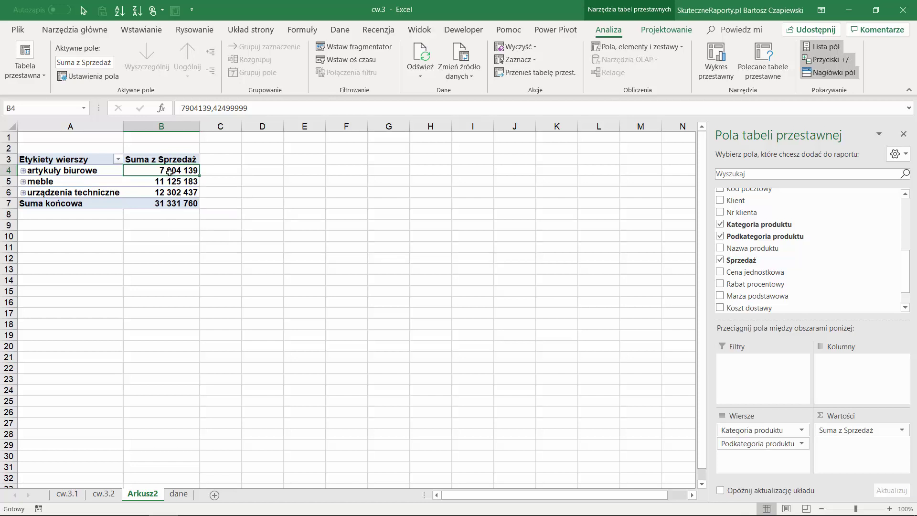
Sort the categories by sales descending, putting urządzenia techniczne (12 302 437) first
click(117, 160)
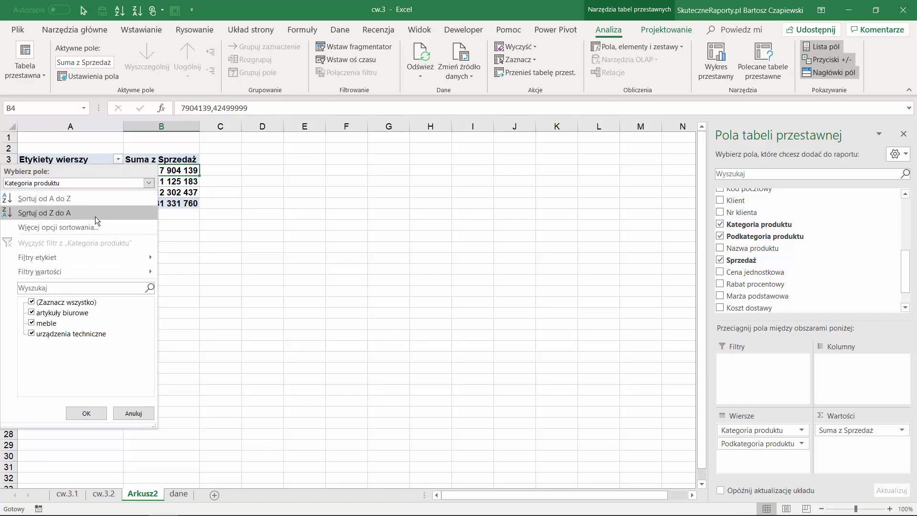
click(86, 413)
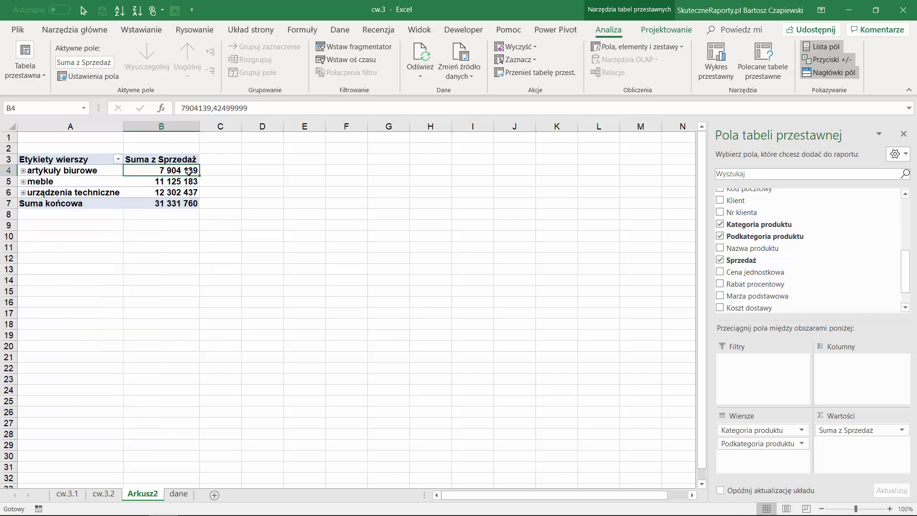
click(340, 30)
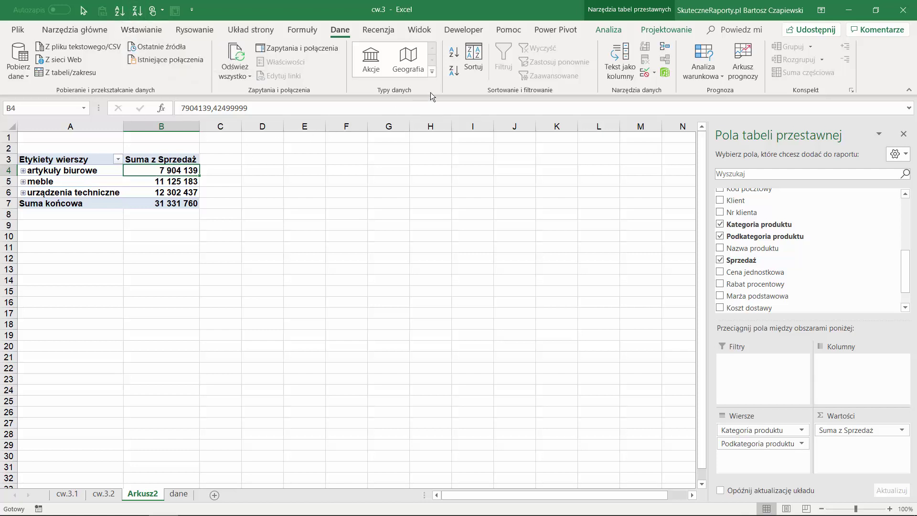
click(453, 71)
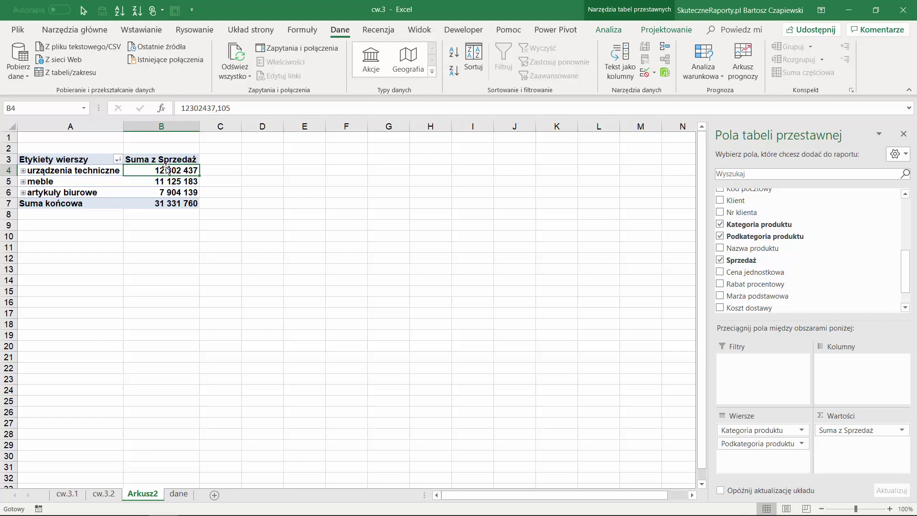
Use Rozwiń całe pole to list every subcategory's sales under its category again
mouse_move(47, 170)
click(48, 171)
click(652, 29)
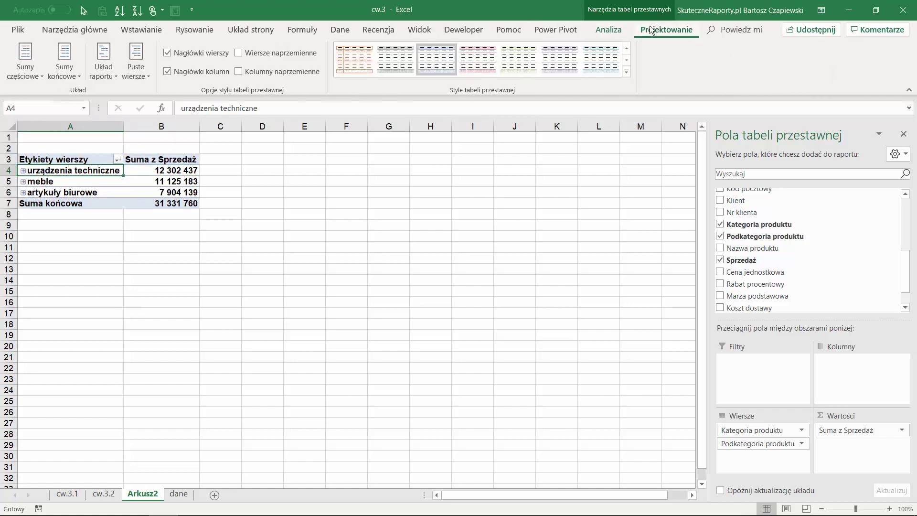
click(609, 30)
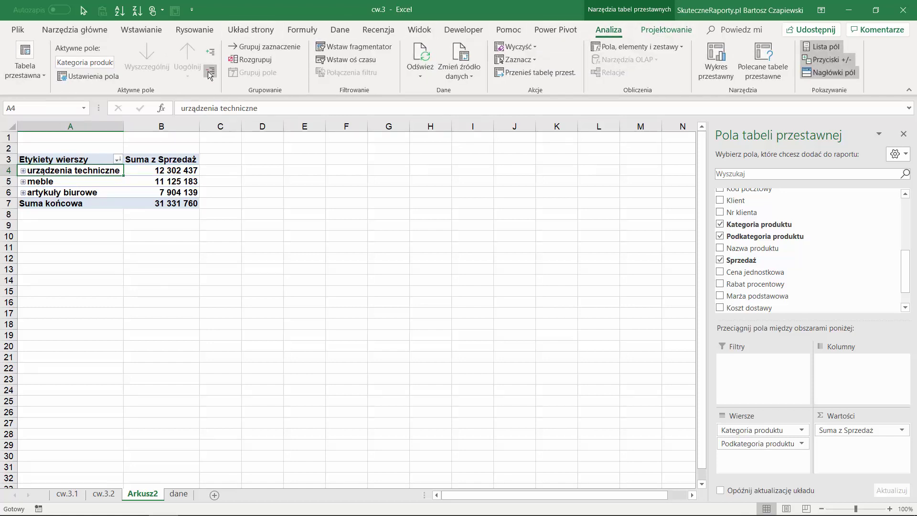
click(214, 54)
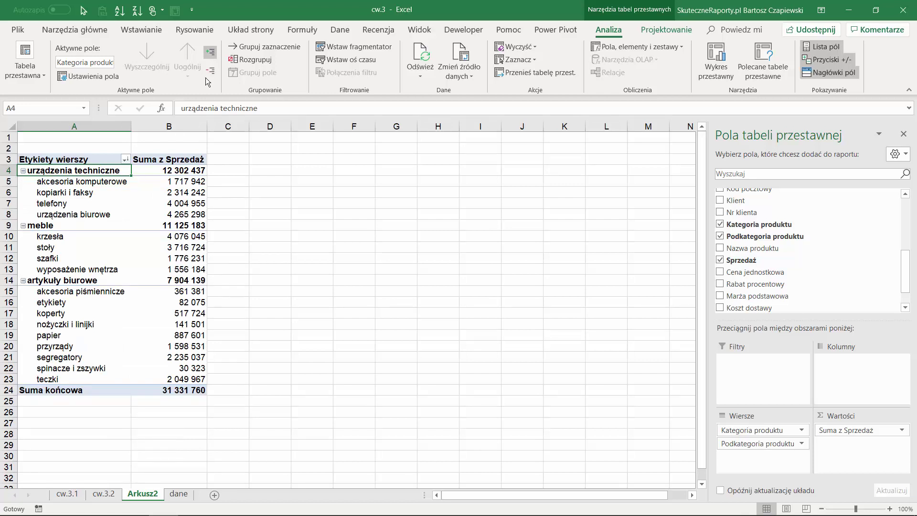
right_click(98, 171)
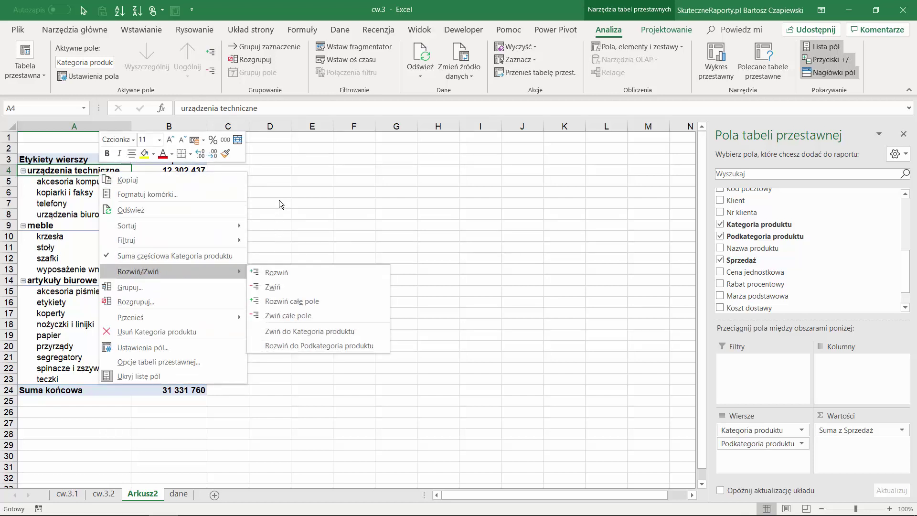
key(Escape)
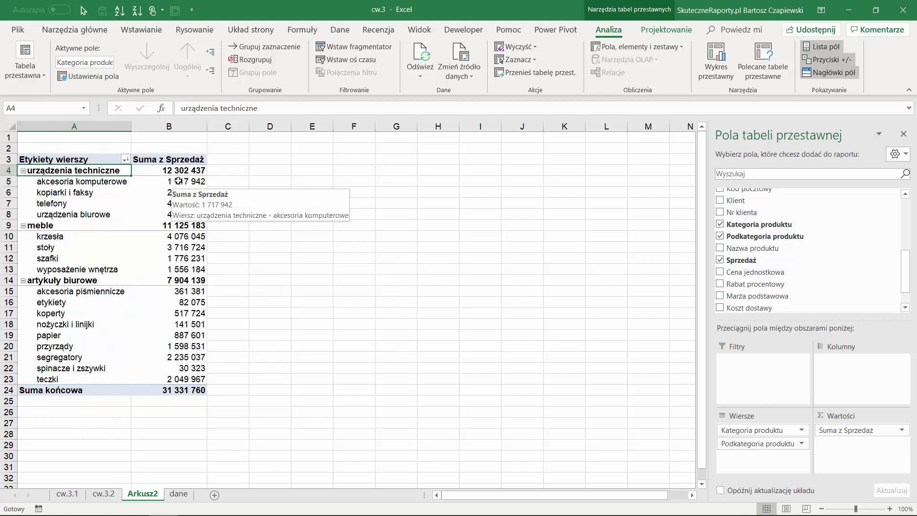
drag(178, 181, 172, 214)
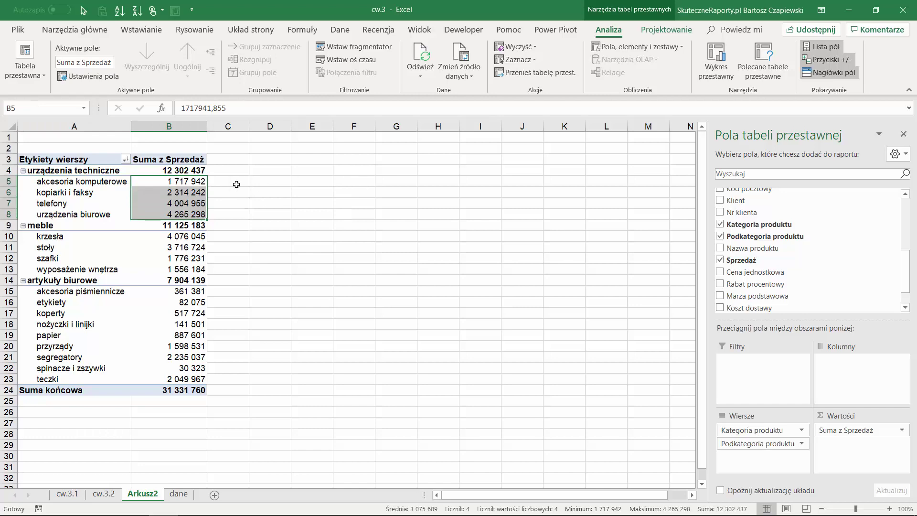
Sort subcategories by sales descending within each category, led by urządzenia biurowe 4 265 298
key(shift+Up)
click(190, 181)
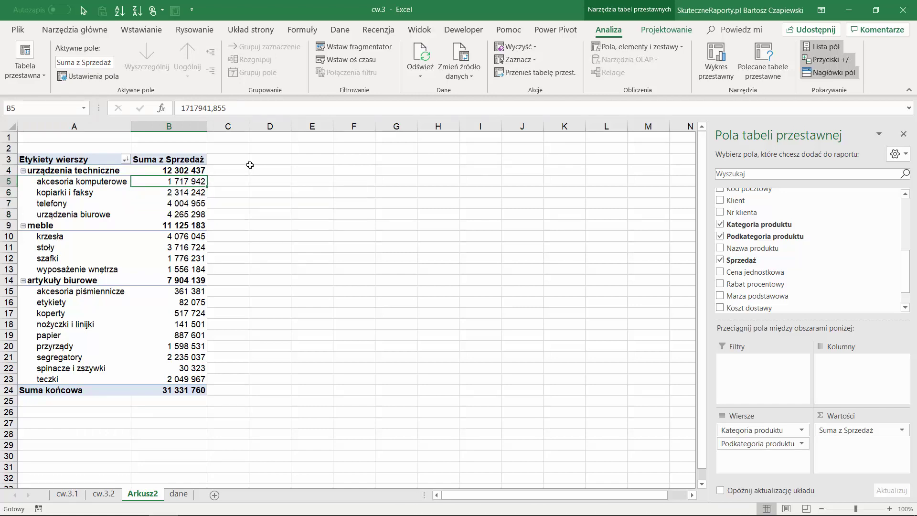
click(340, 30)
click(454, 71)
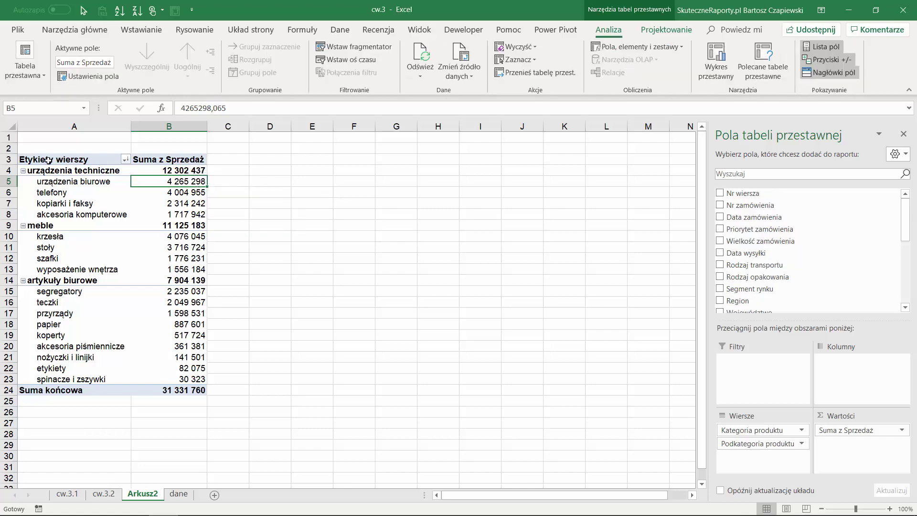
Copy the pivot A3:B24 to E3, autofit it, and drop Podkategoria produktu from the copy
drag(53, 158, 174, 392)
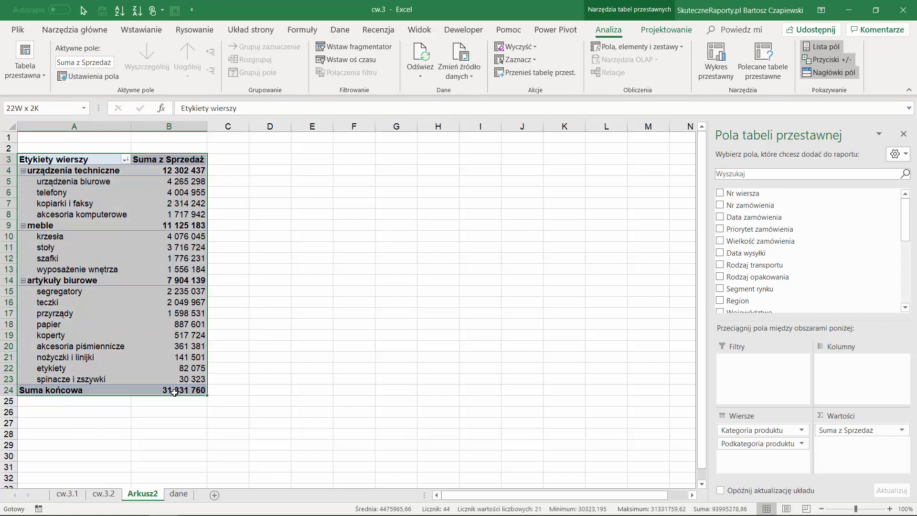
key(ctrl+c)
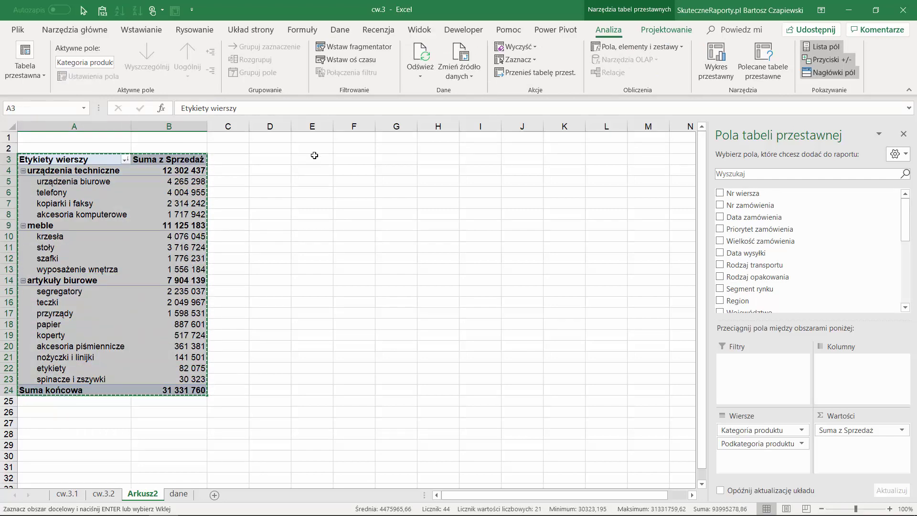
click(312, 158)
key(ctrl+v)
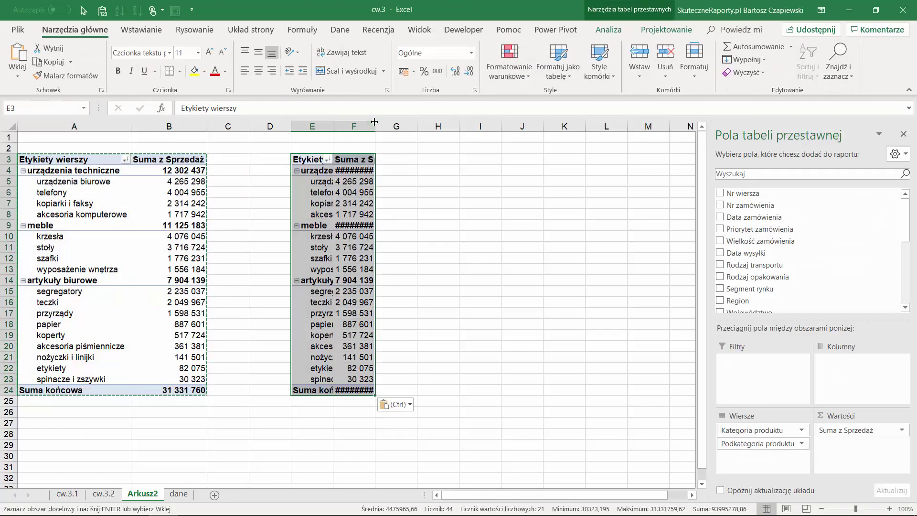
double_click(333, 126)
click(378, 184)
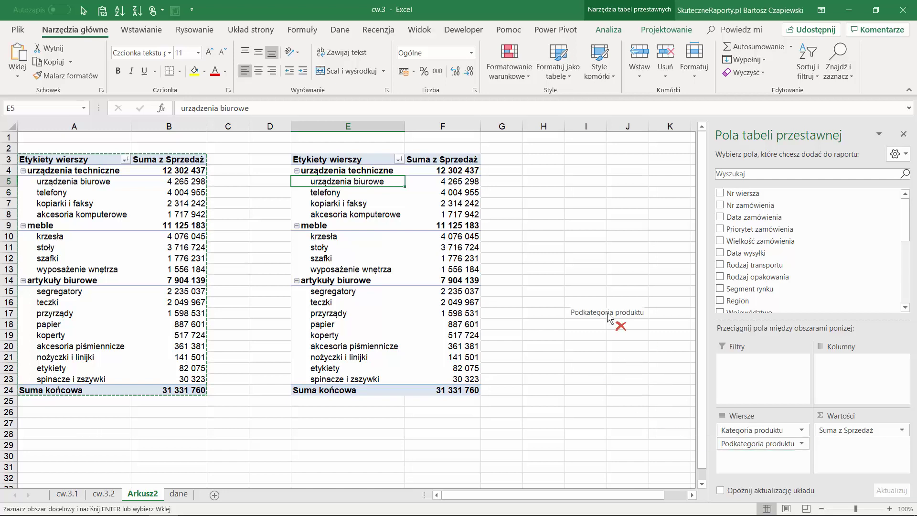
drag(758, 444, 617, 380)
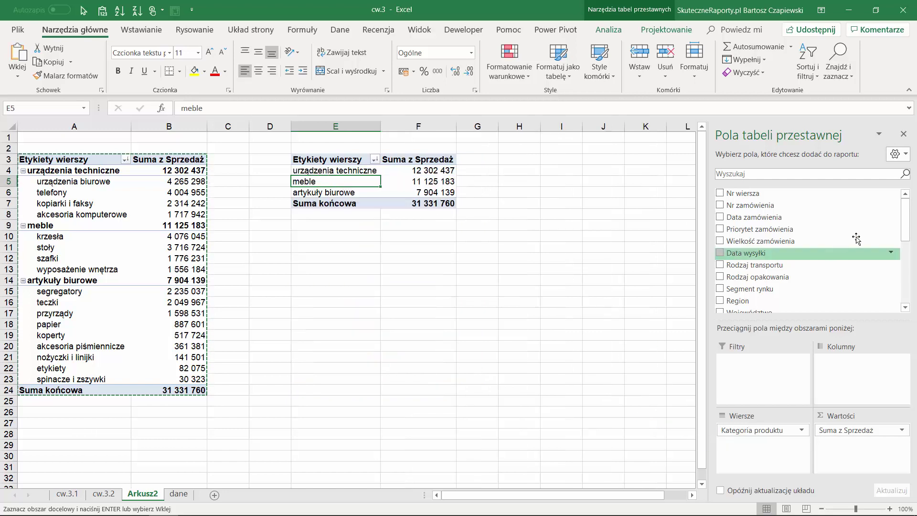
Add Region beneath Kategoria produktu in the copied pivot's rows
drag(738, 300, 746, 442)
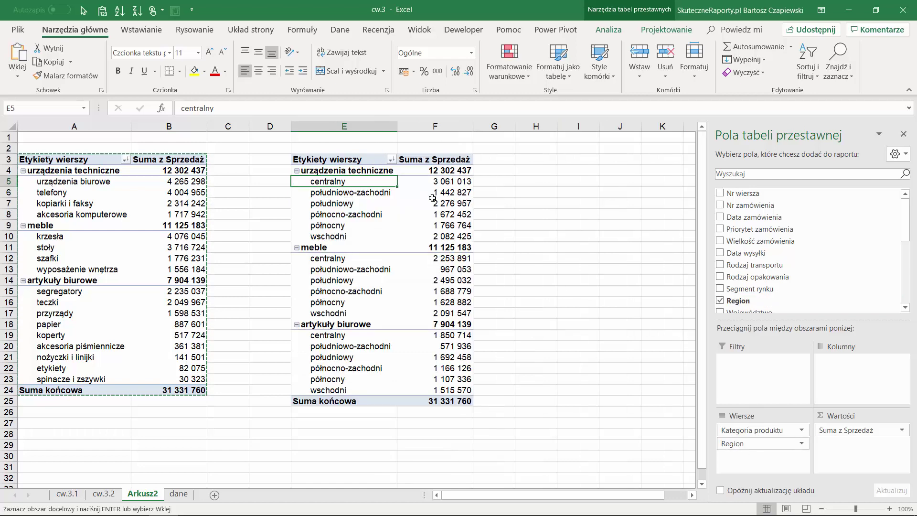
click(363, 170)
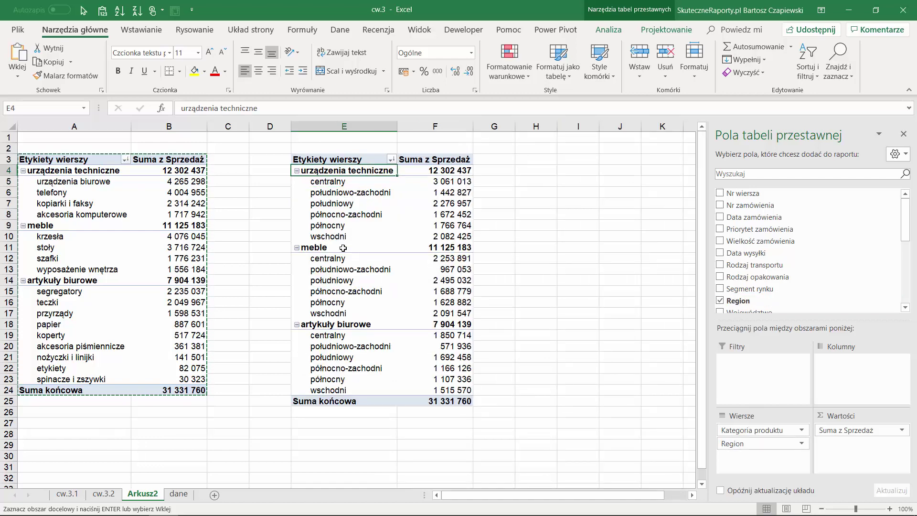
mouse_move(452, 181)
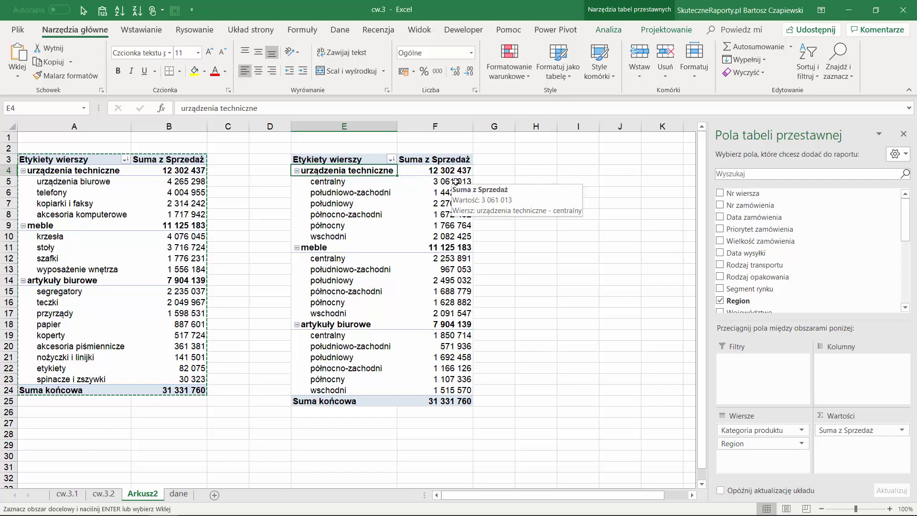
key(alt+a)
click(445, 182)
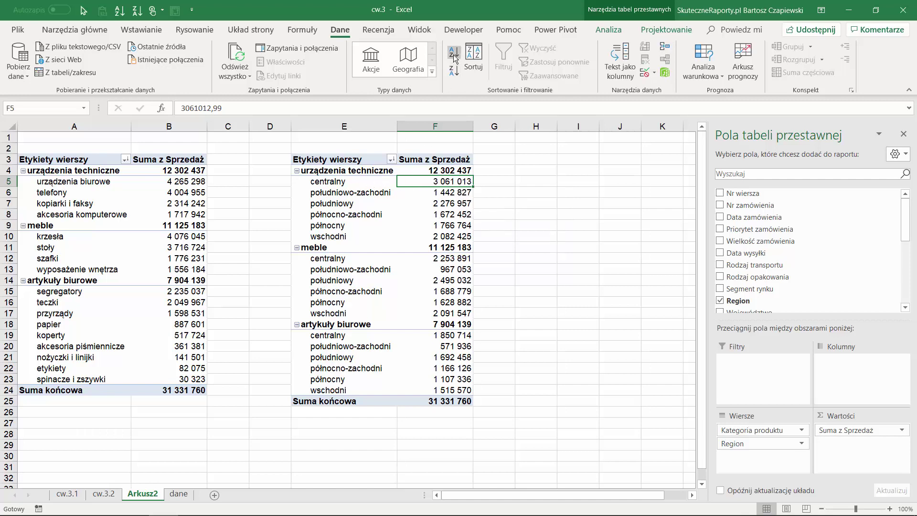
Sort regions by sales descending and fill the centralny values in F5, F13 and F19 yellow
click(454, 71)
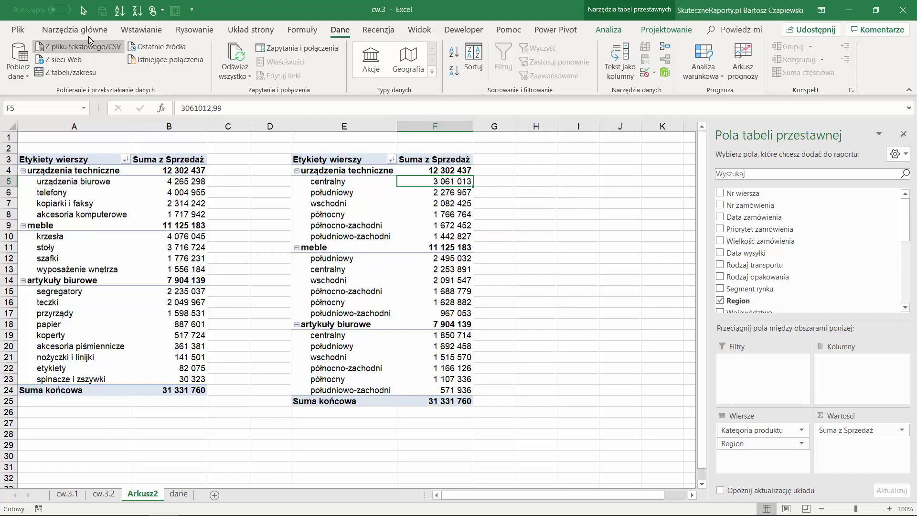
click(75, 30)
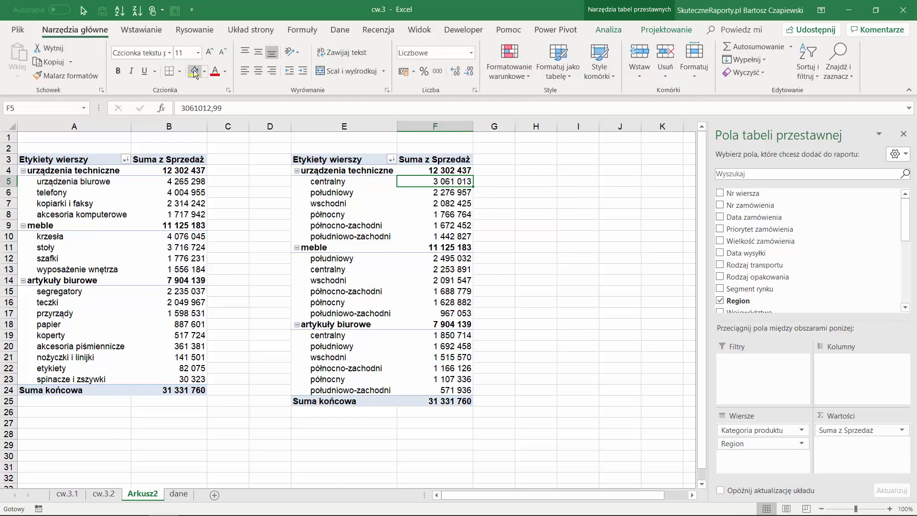
click(194, 72)
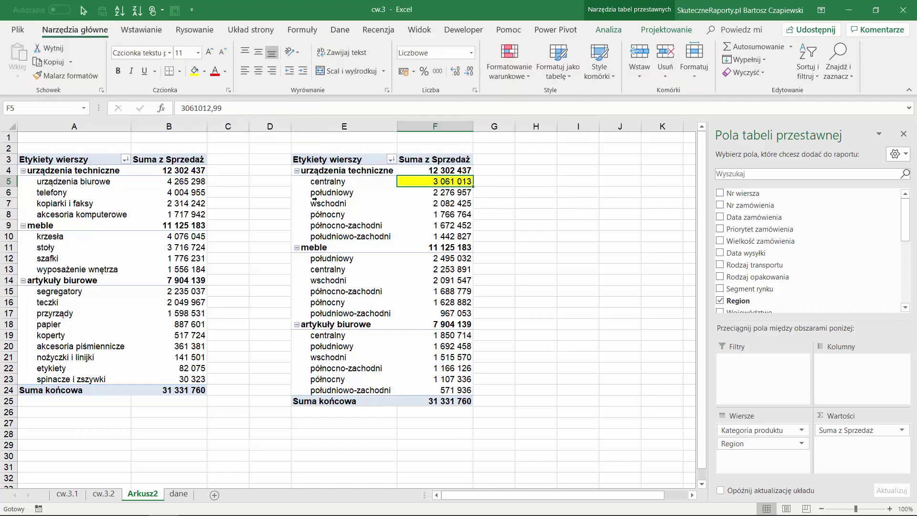
click(451, 271)
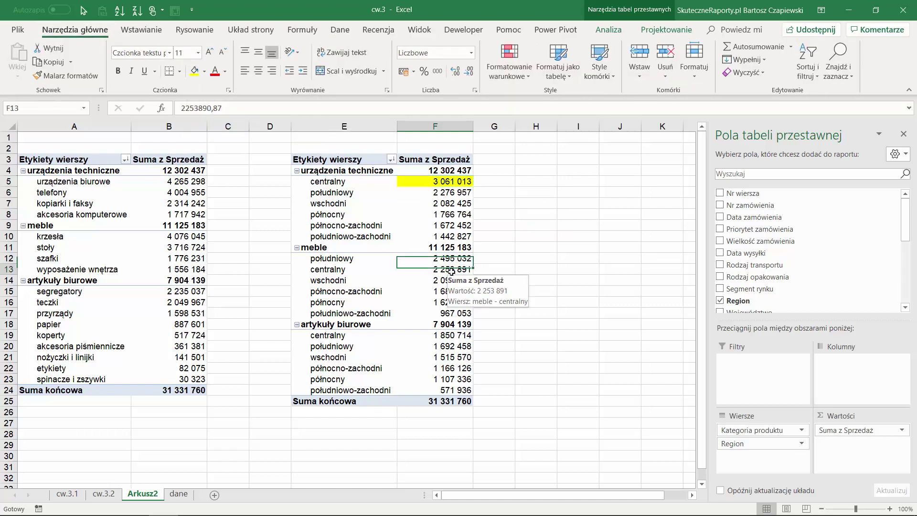
click(193, 77)
click(450, 340)
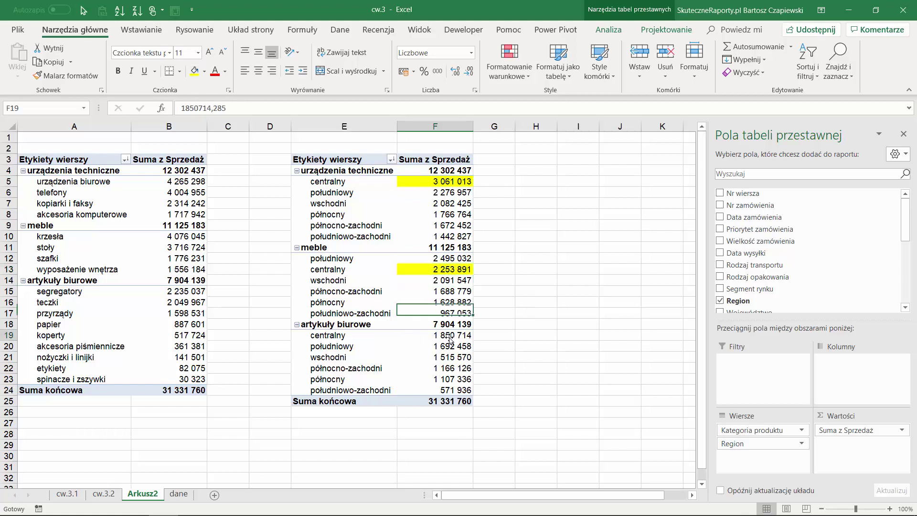
click(194, 71)
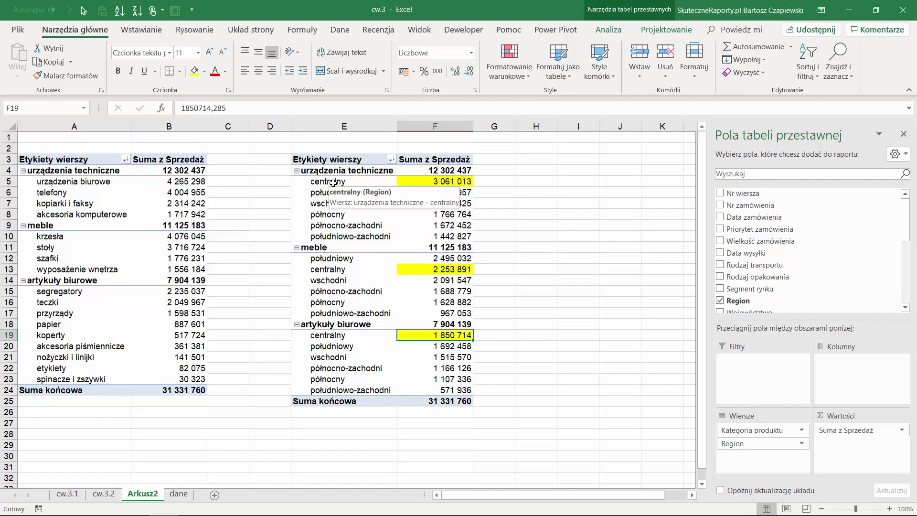
click(407, 170)
scroll(381, 171, right, 1)
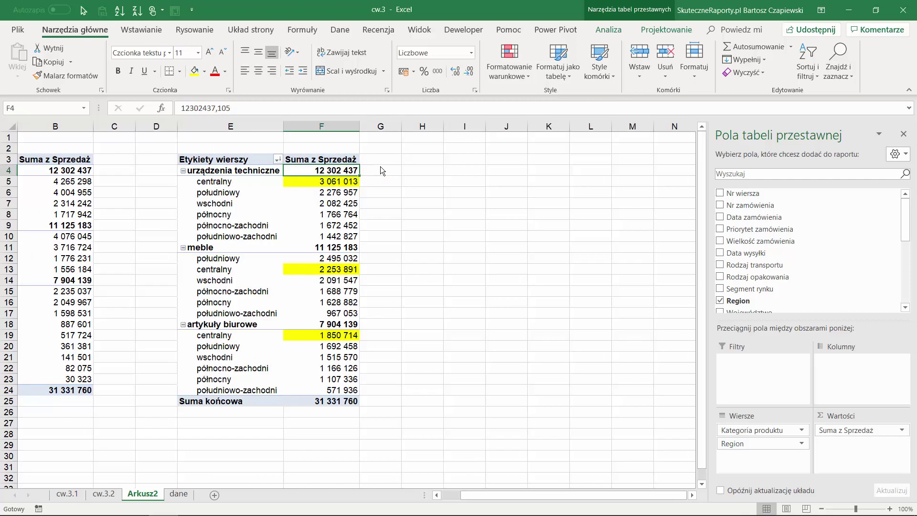
mouse_move(760, 229)
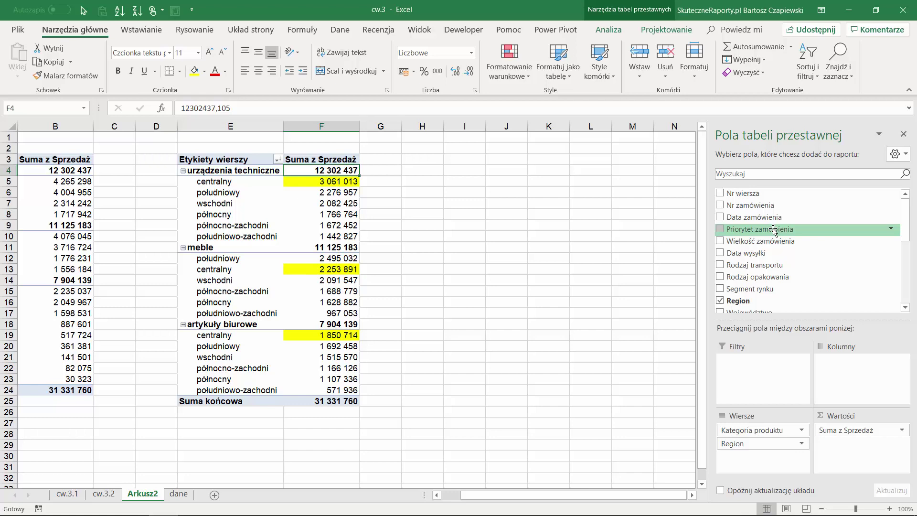
Add Rodzaj transportu as pivot columns and sort them Z to A by row-26 grand total
drag(754, 265, 846, 363)
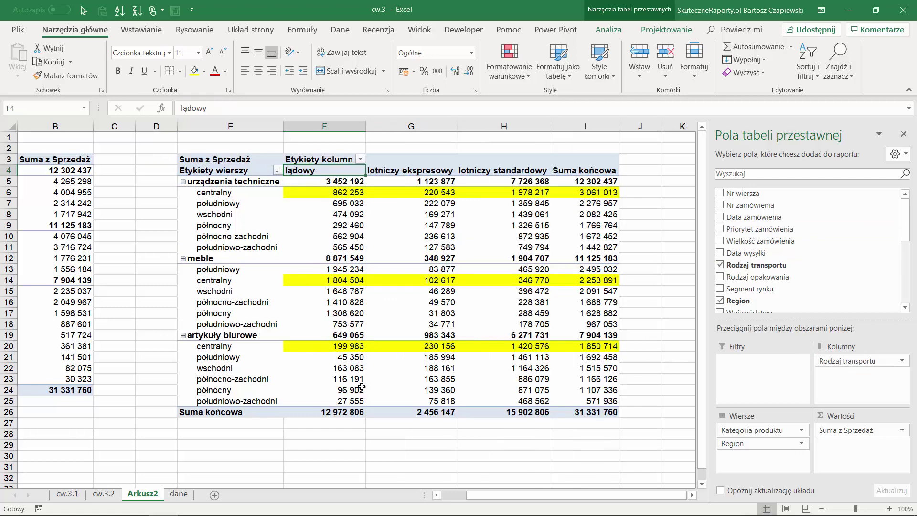
click(337, 413)
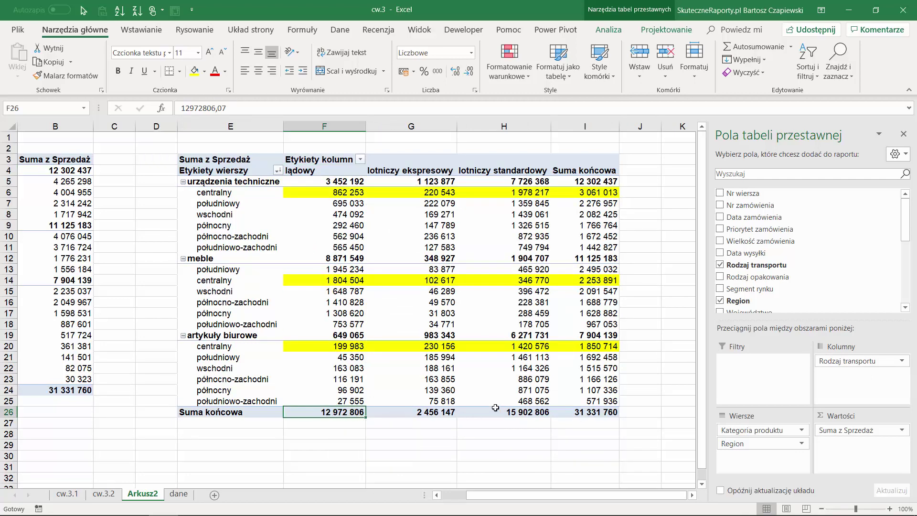
click(340, 30)
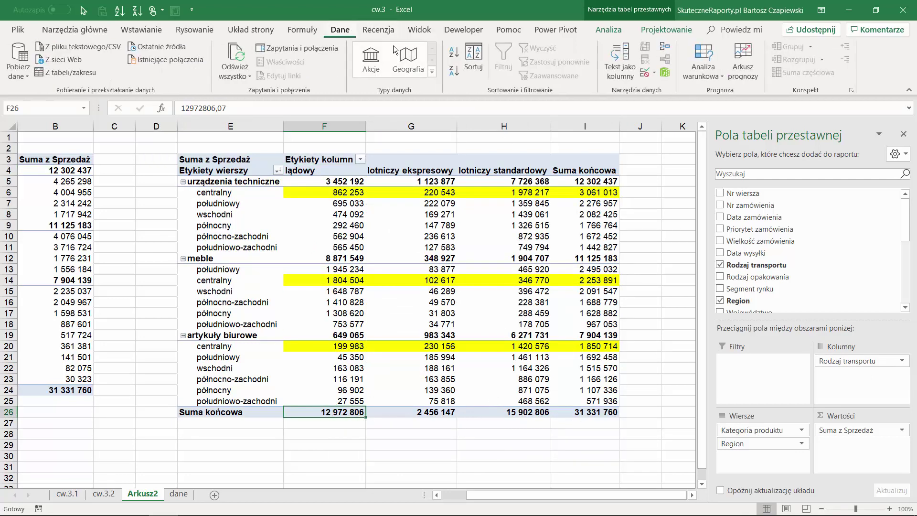
click(454, 73)
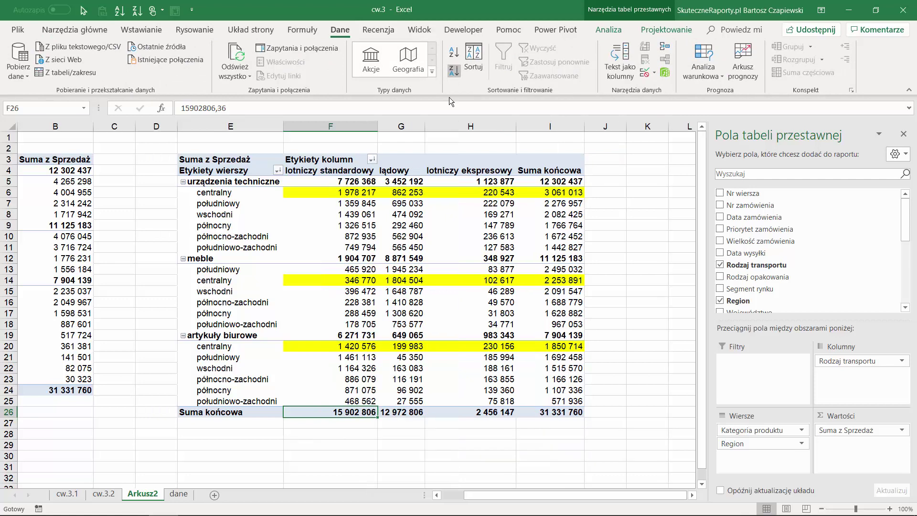
click(338, 173)
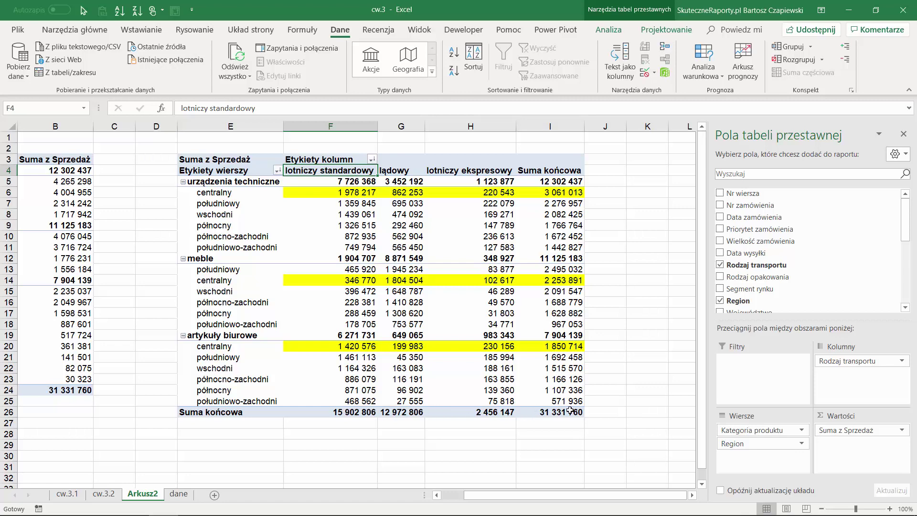
mouse_move(357, 389)
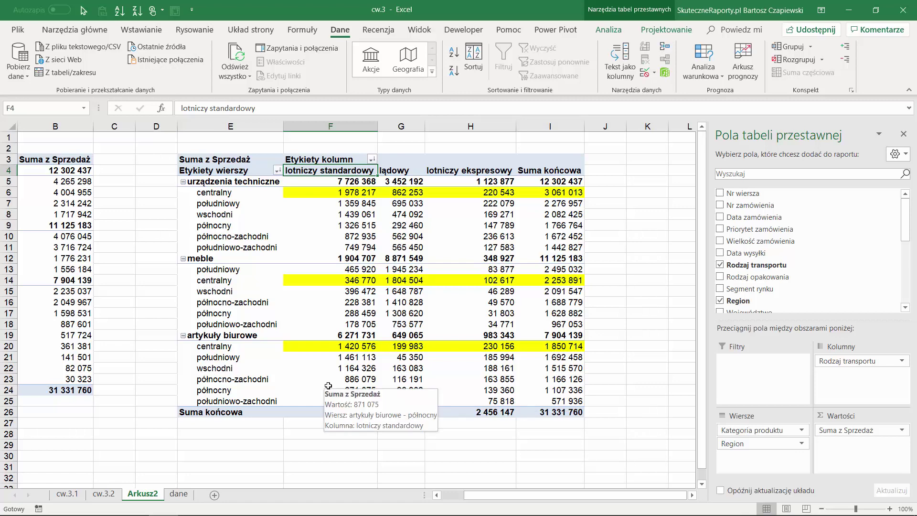
click(355, 214)
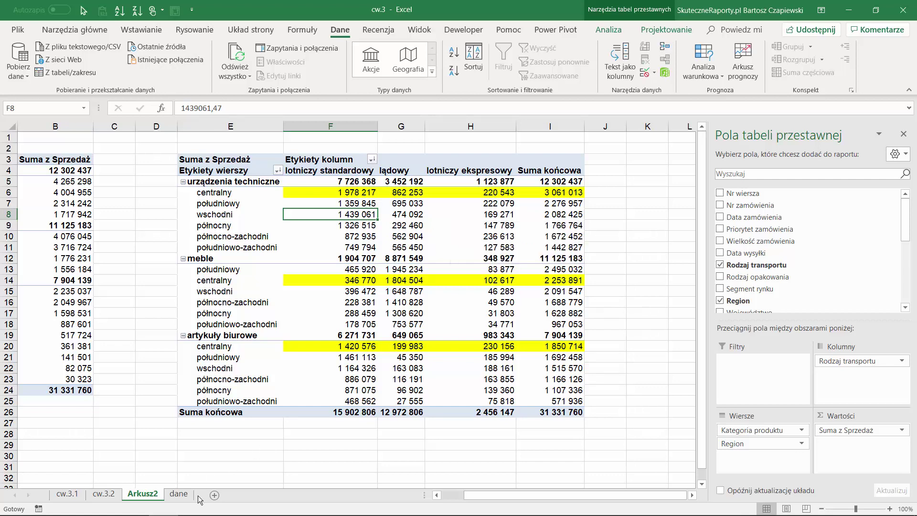
Start a new PivotTable from a cell in the dane sheet's Tabela1 data
click(179, 494)
scroll(265, 287, up, 1)
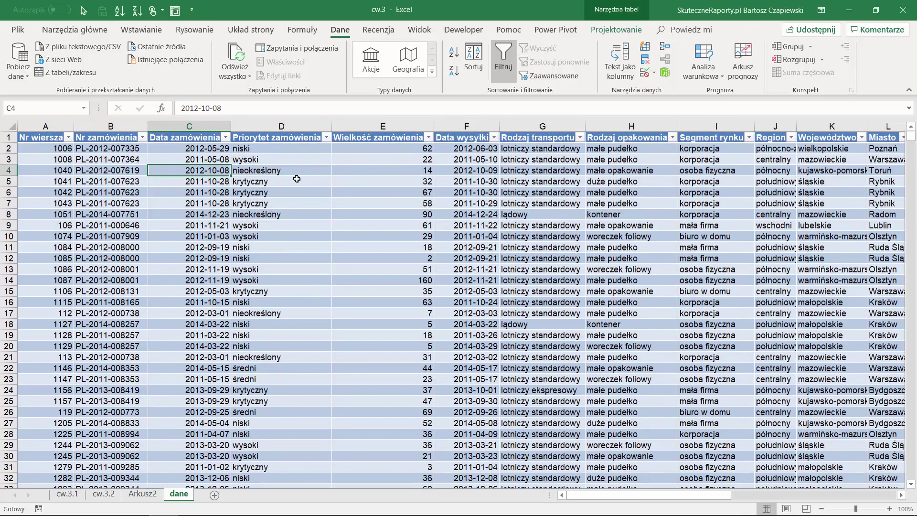
click(295, 180)
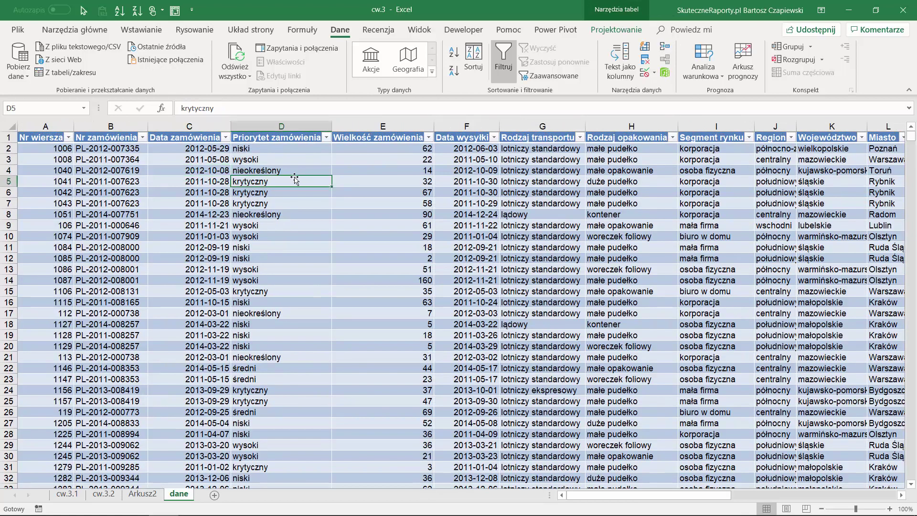
click(148, 32)
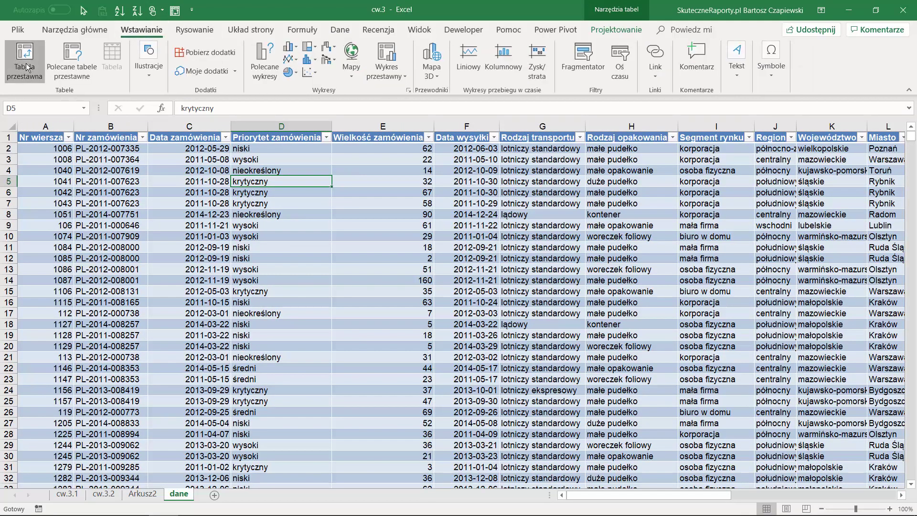
click(25, 62)
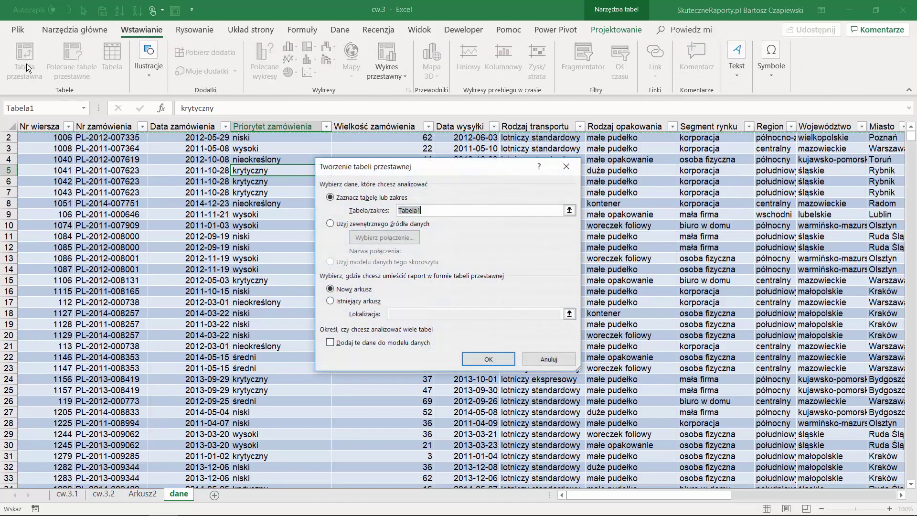
Place the new pivot on the existing Arkusz2 sheet at cell L1 and create it
click(330, 301)
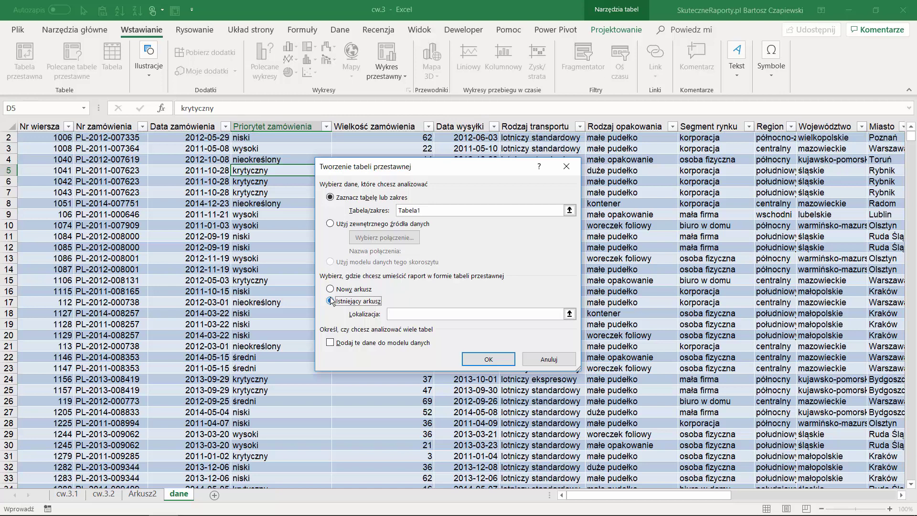
click(570, 314)
click(143, 495)
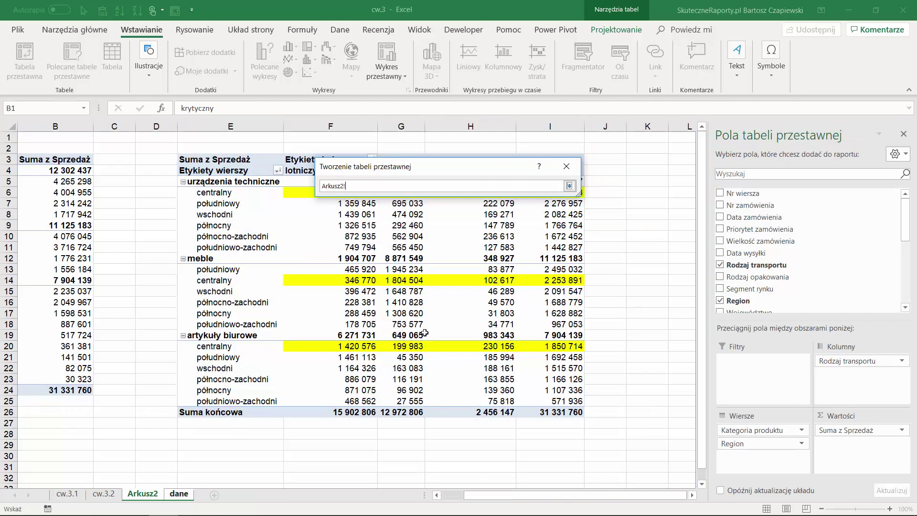
click(692, 495)
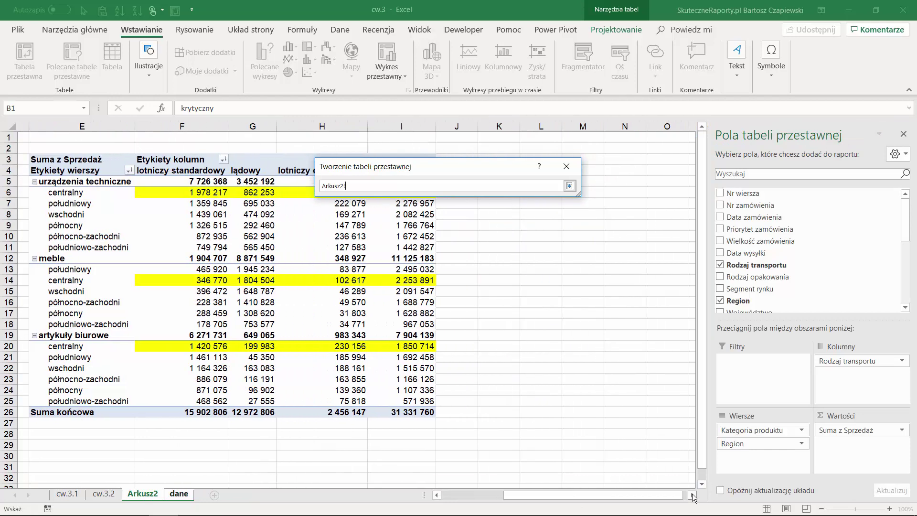
click(692, 495)
drag(322, 166, 345, 202)
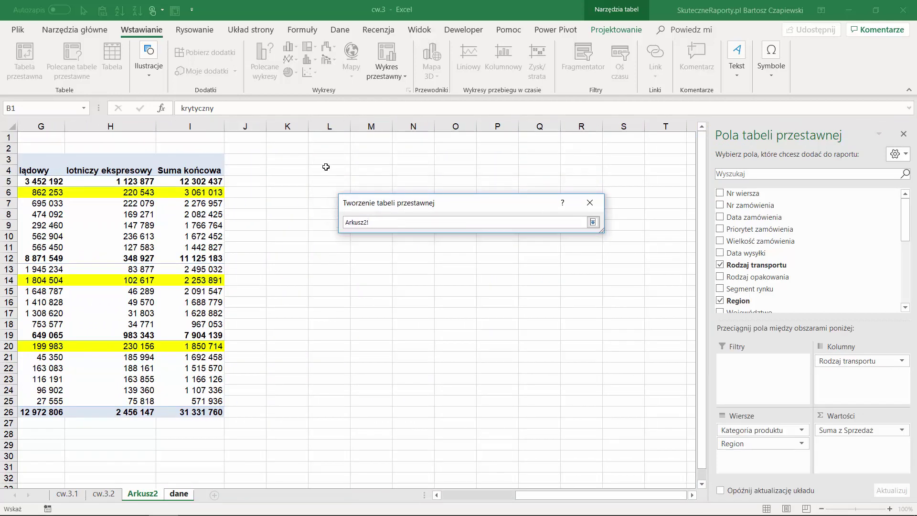
click(335, 159)
click(330, 138)
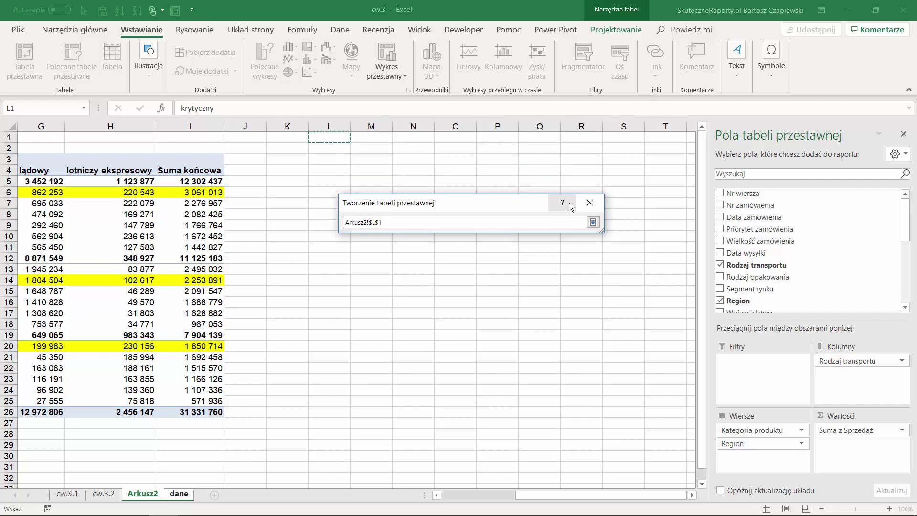
click(593, 223)
click(493, 397)
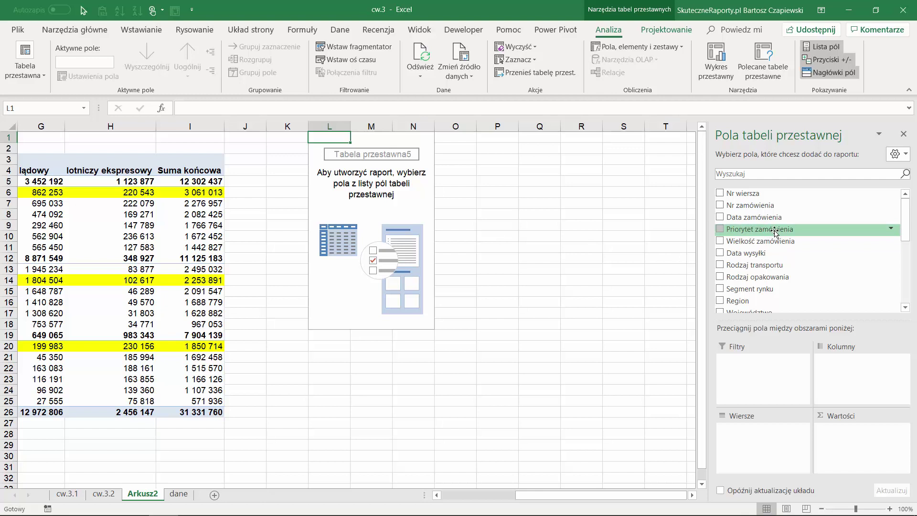
Put Priorytet zamówienia in Rows and summed Sprzedaż in Values, totalling 31331759,62
drag(765, 230, 765, 455)
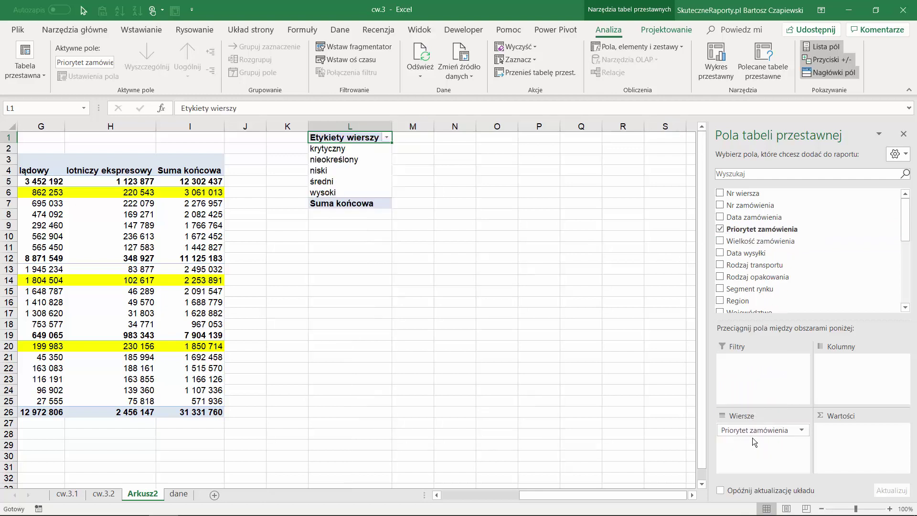
drag(765, 455, 754, 432)
scroll(746, 287, down, 1)
scroll(744, 275, down, 2)
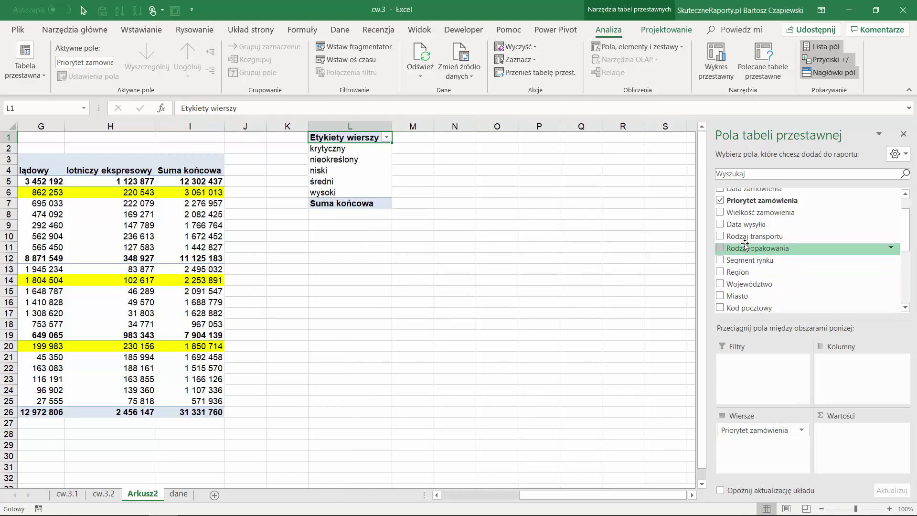
scroll(742, 265, down, 2)
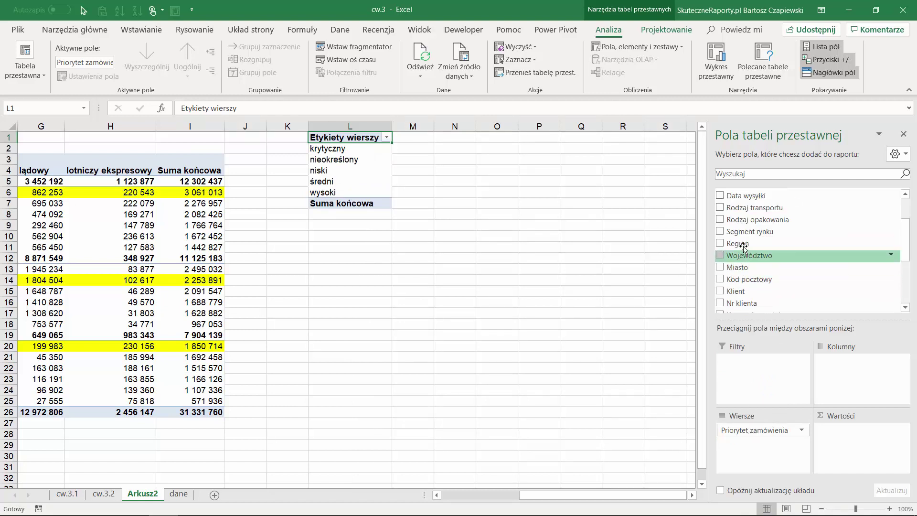
scroll(744, 248, down, 2)
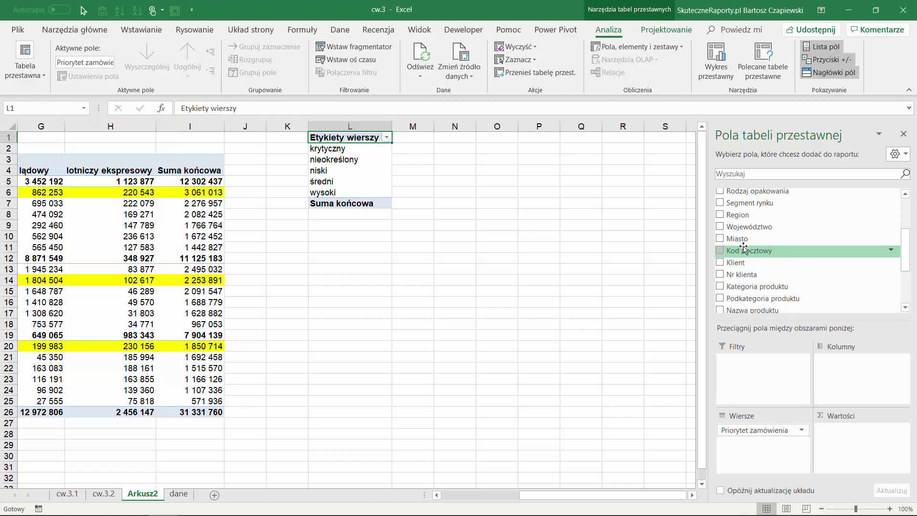
scroll(745, 253, down, 3)
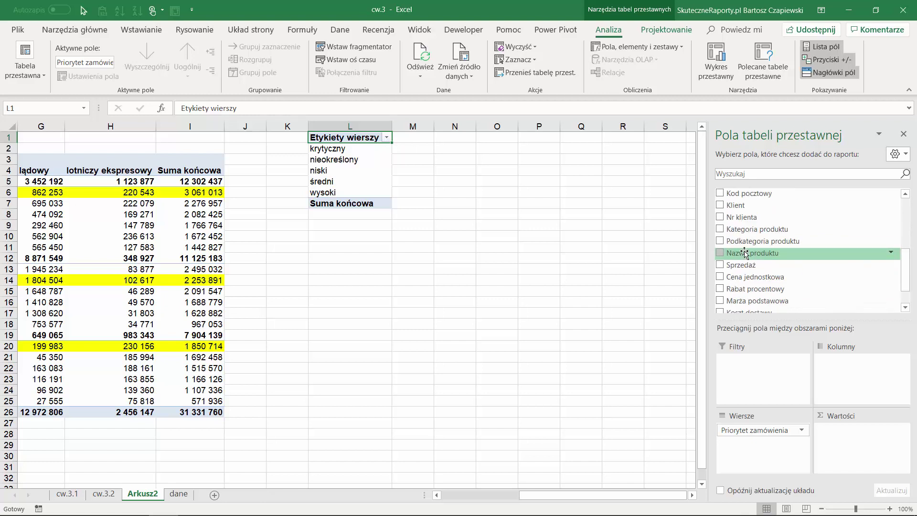
scroll(745, 253, down, 2)
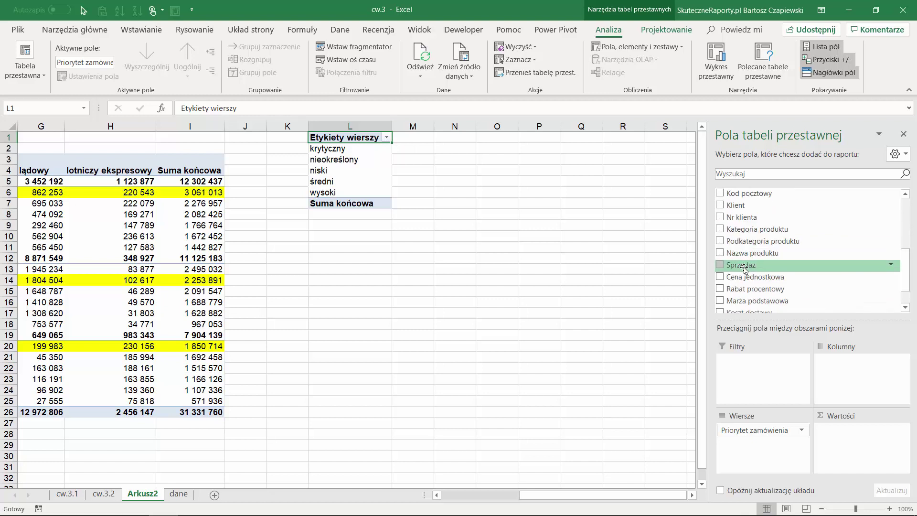
drag(746, 269, 862, 439)
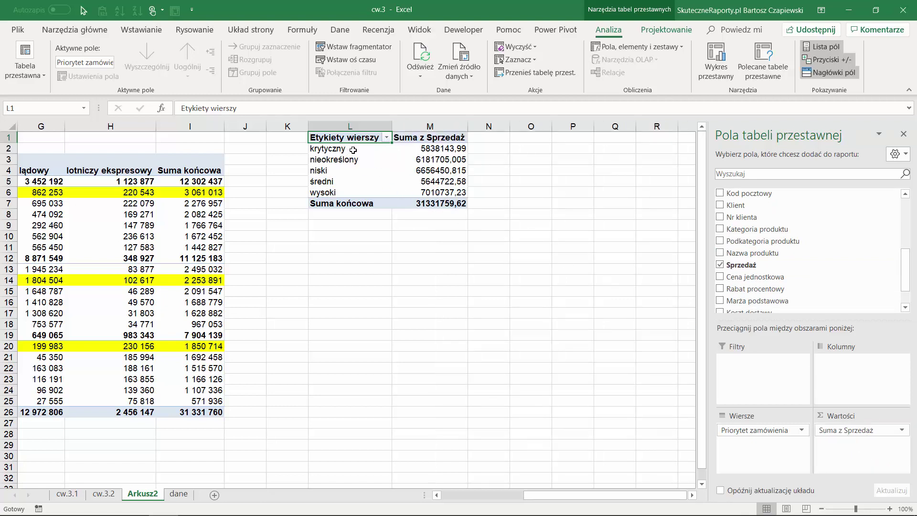
mouse_move(432, 148)
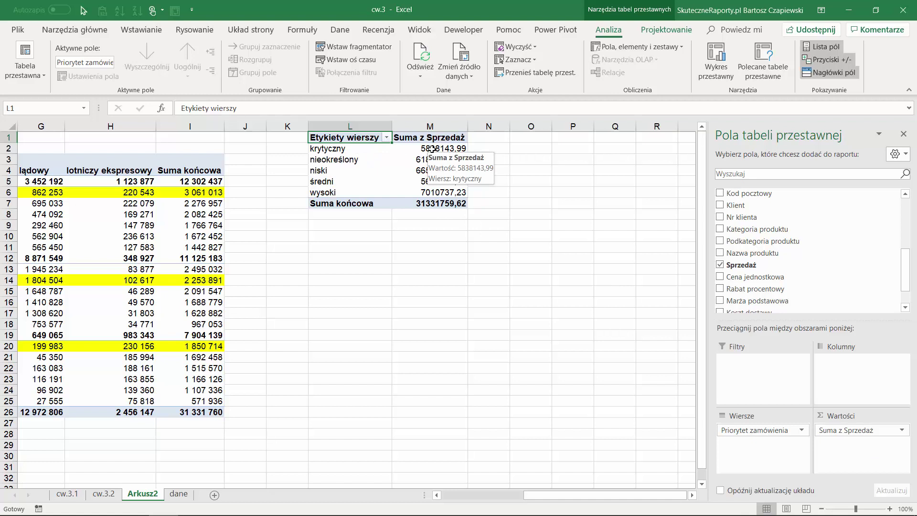
click(432, 149)
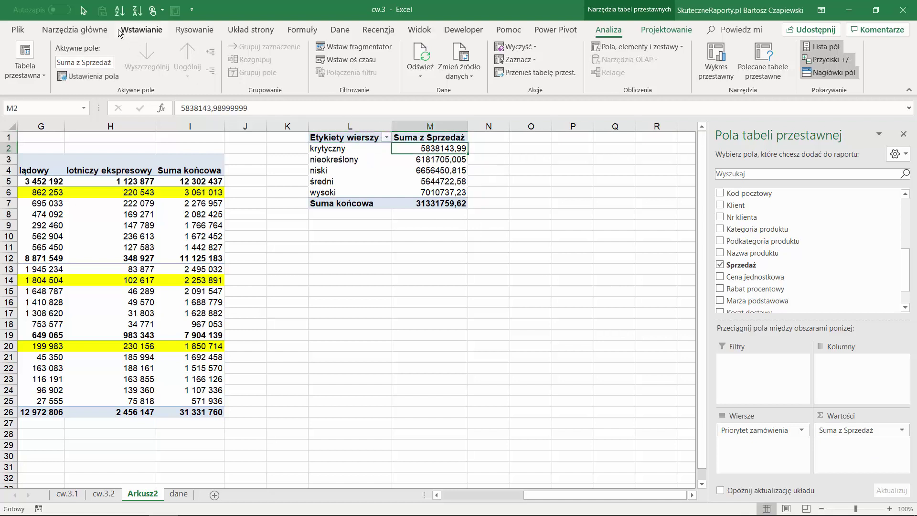
click(137, 10)
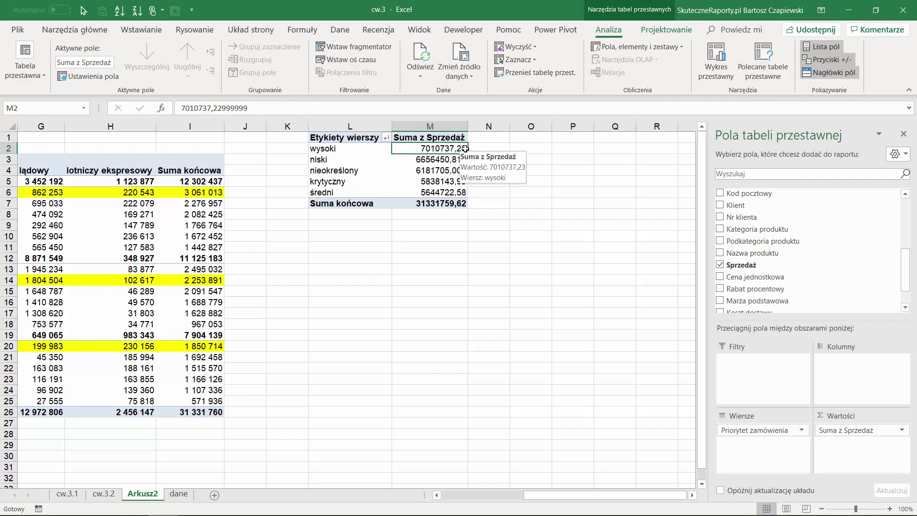
click(373, 149)
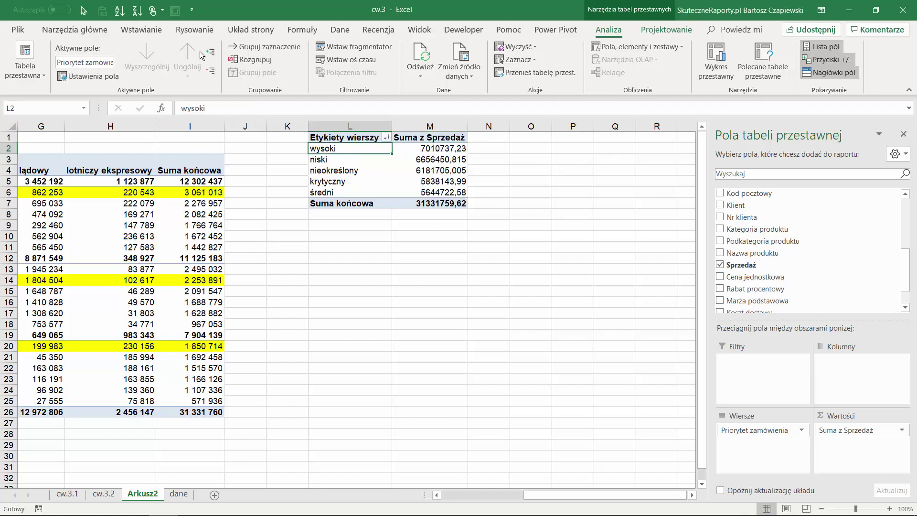
click(120, 10)
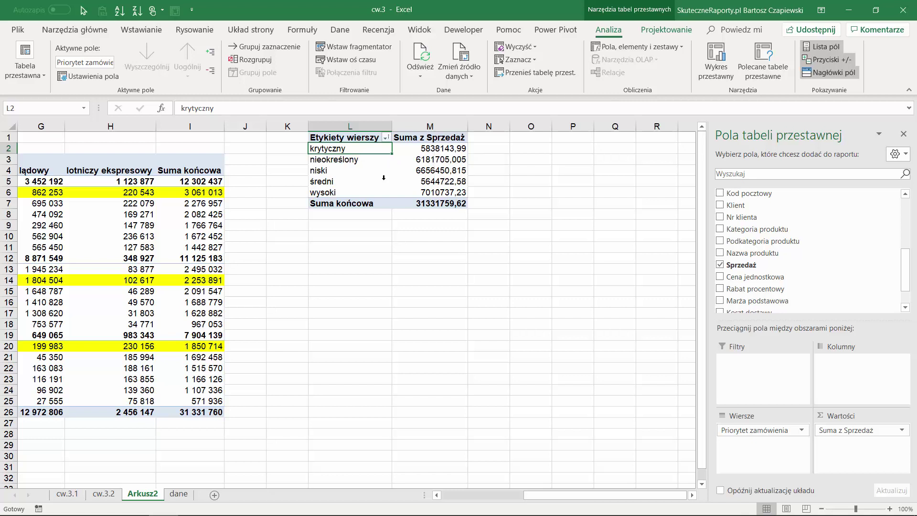
Move the niski priority row to the top of the pivot
click(349, 171)
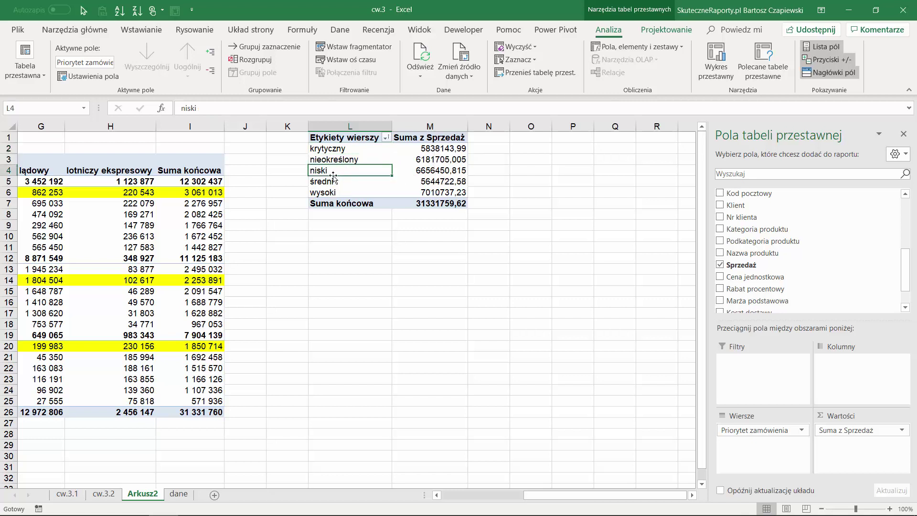
drag(333, 178, 335, 151)
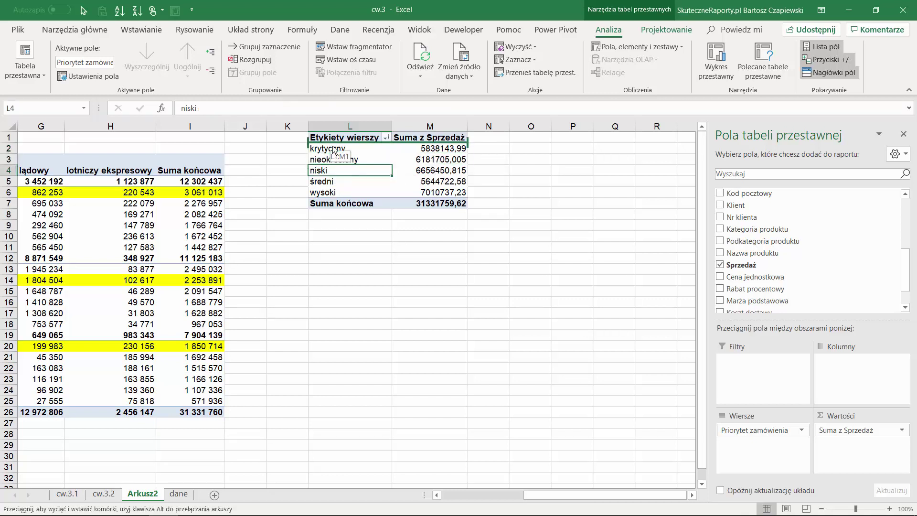
drag(334, 151, 338, 178)
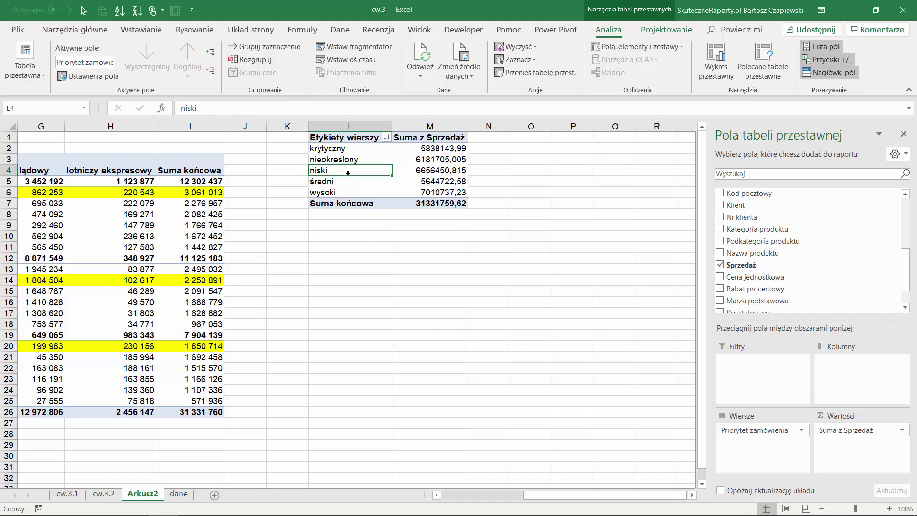
drag(348, 176, 351, 149)
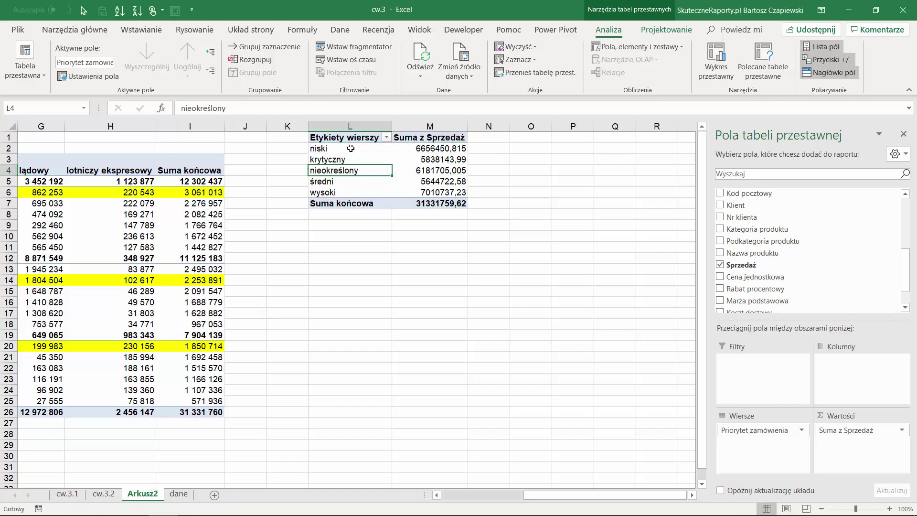
Place średni second and wysoki third, leaving krytyczny and nieokreślony last
click(343, 182)
mouse_move(342, 177)
mouse_down()
mouse_move(341, 166)
mouse_move(347, 190)
mouse_move(348, 167)
mouse_up()
click(342, 184)
click(346, 192)
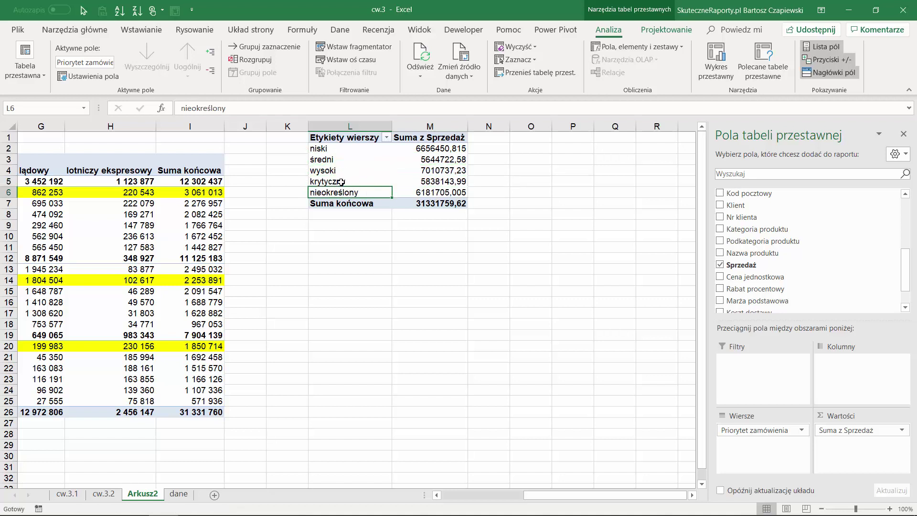
click(343, 183)
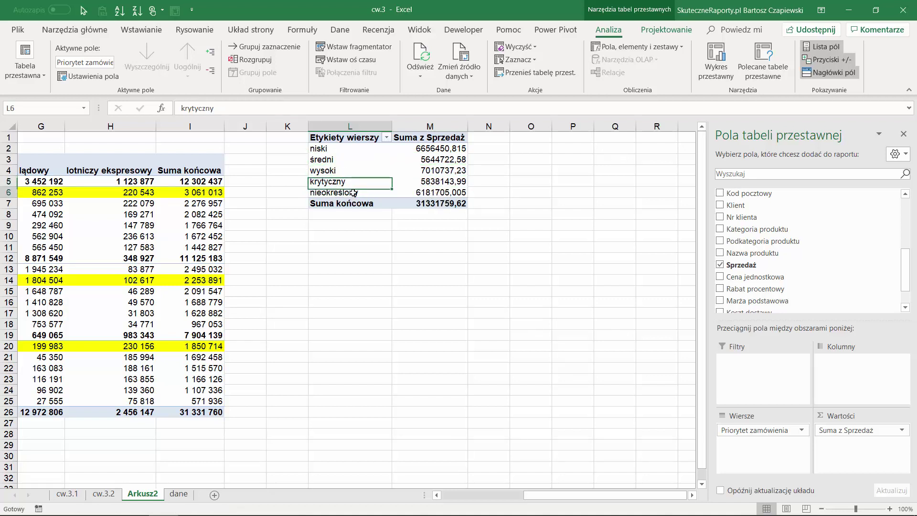
click(352, 192)
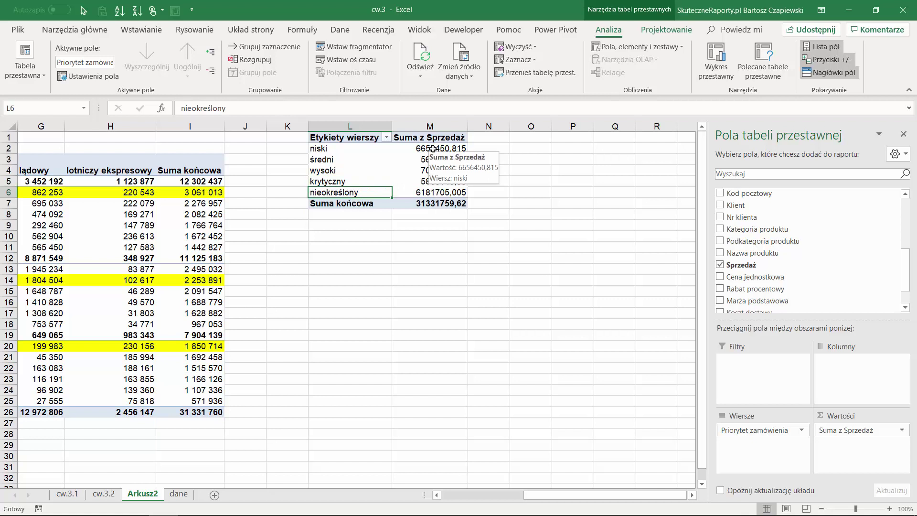